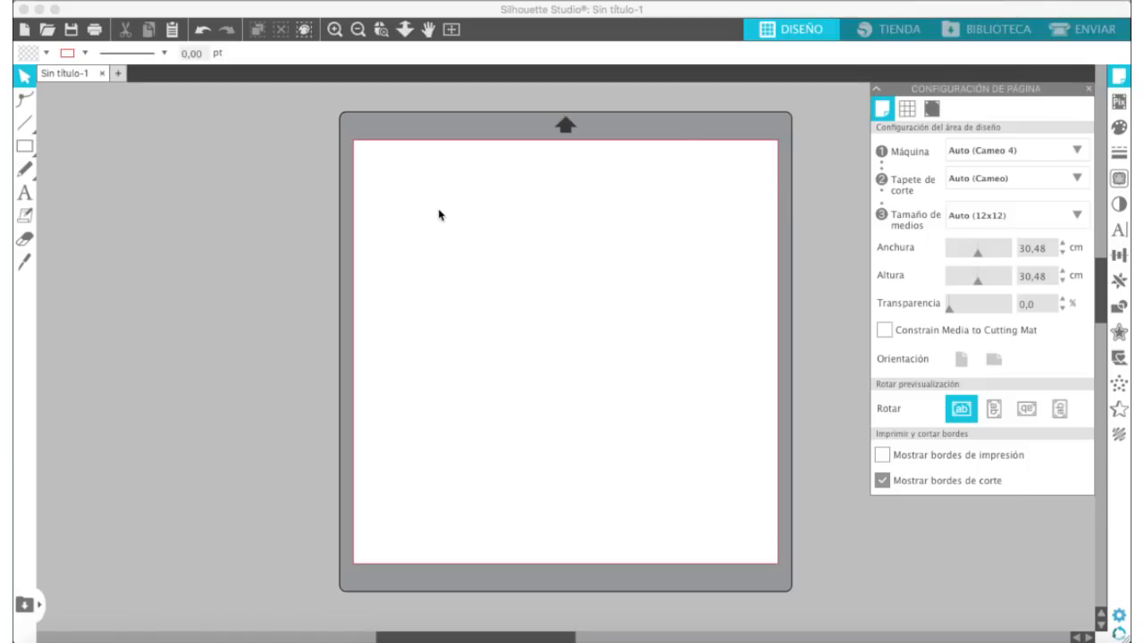
# Step: Set the page's media size to 17 cm wide and 12.5 cm high
pyautogui.click(1017, 277)
pyautogui.write('12,5')
pyautogui.click(1005, 250)
pyautogui.write('17')
pyautogui.press('Return')
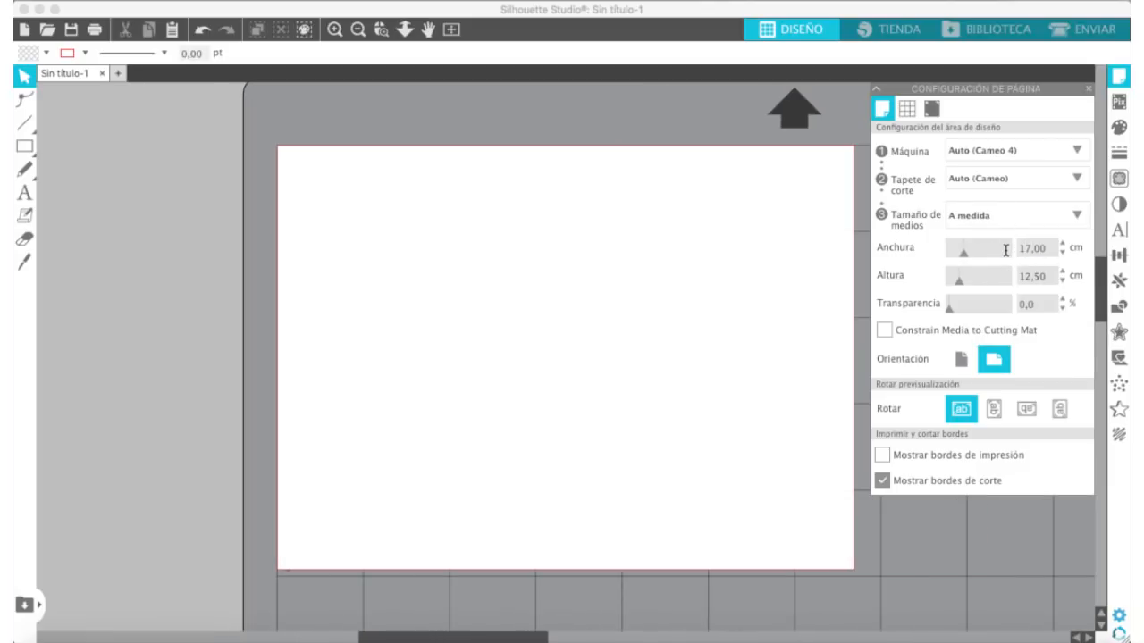
# Step: Restore the page's media size to Auto (12x12)
pyautogui.click(358, 30)
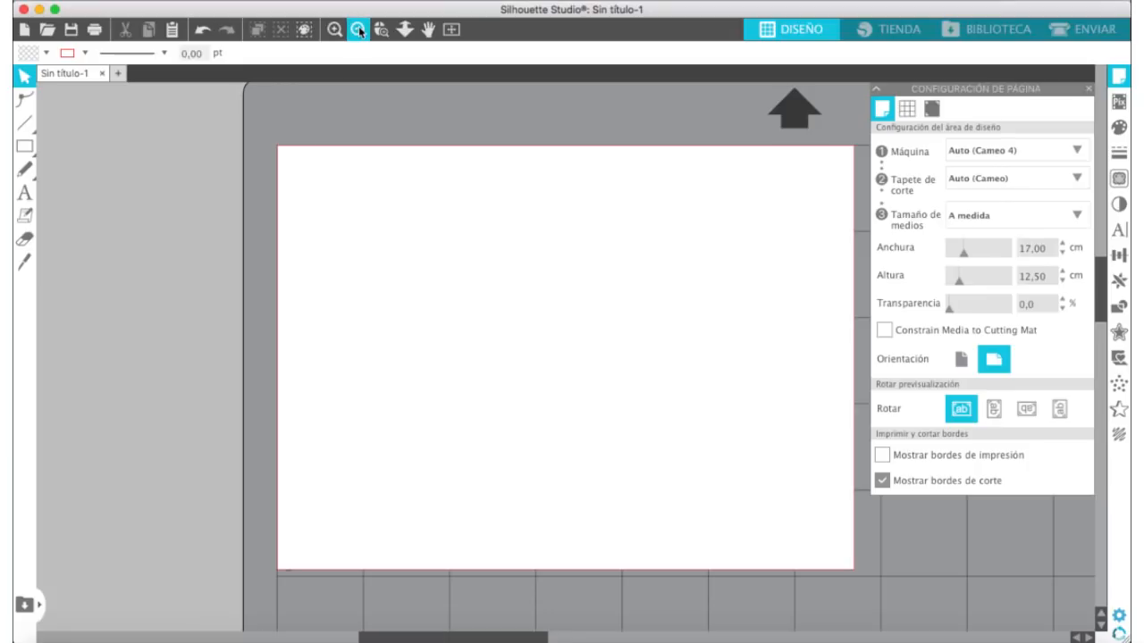
pyautogui.click(358, 29)
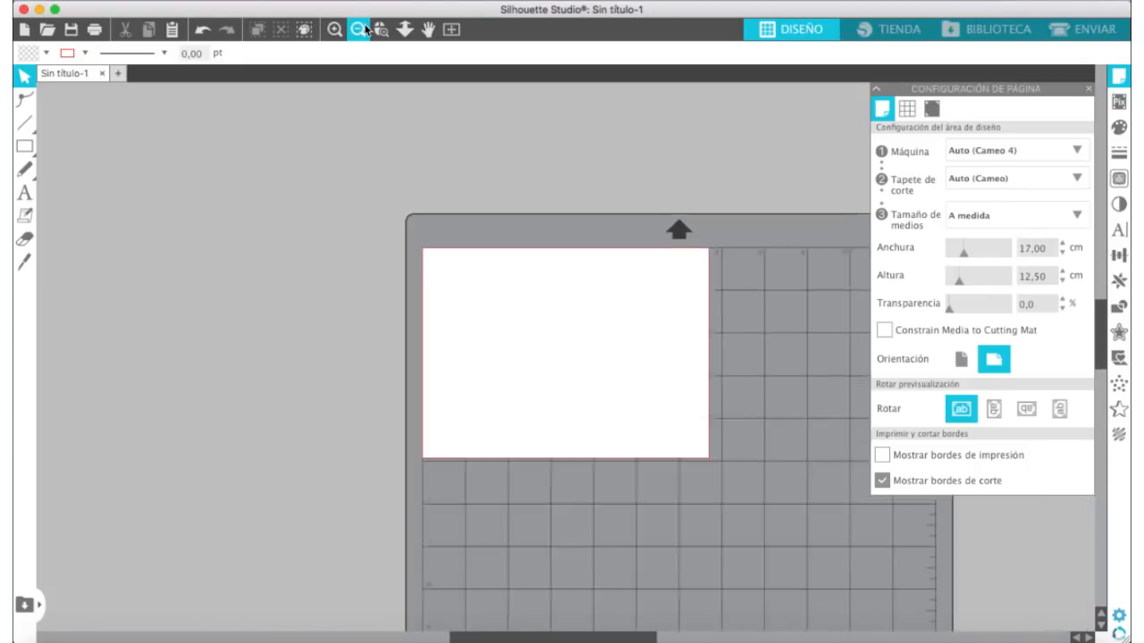
pyautogui.scroll(-5, 594, 208)
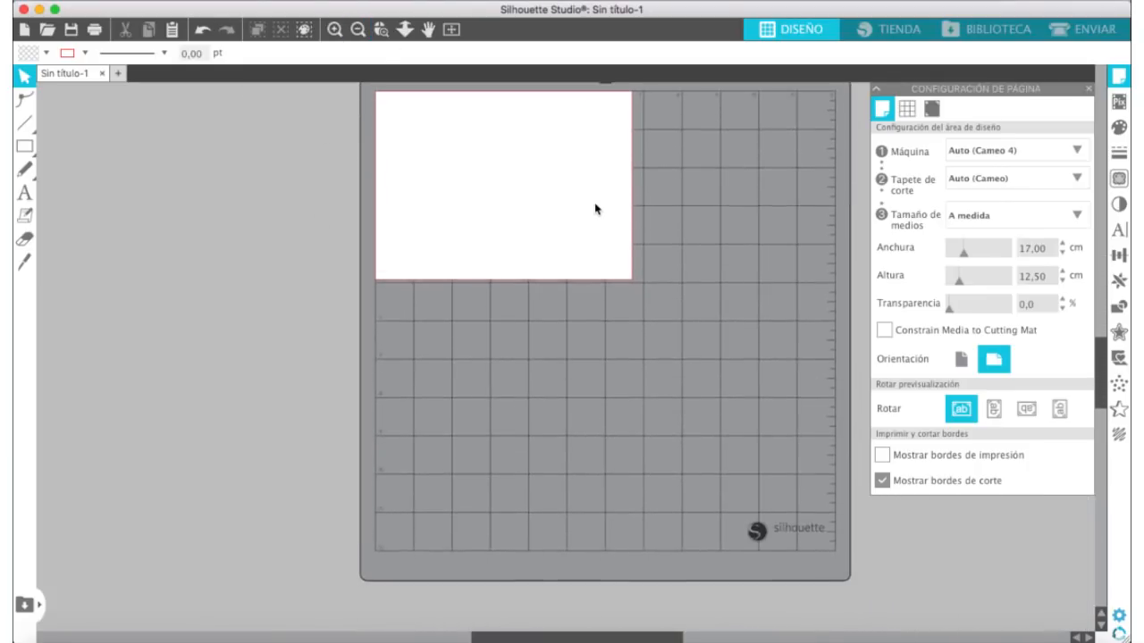
pyautogui.scroll(2, 550, 222)
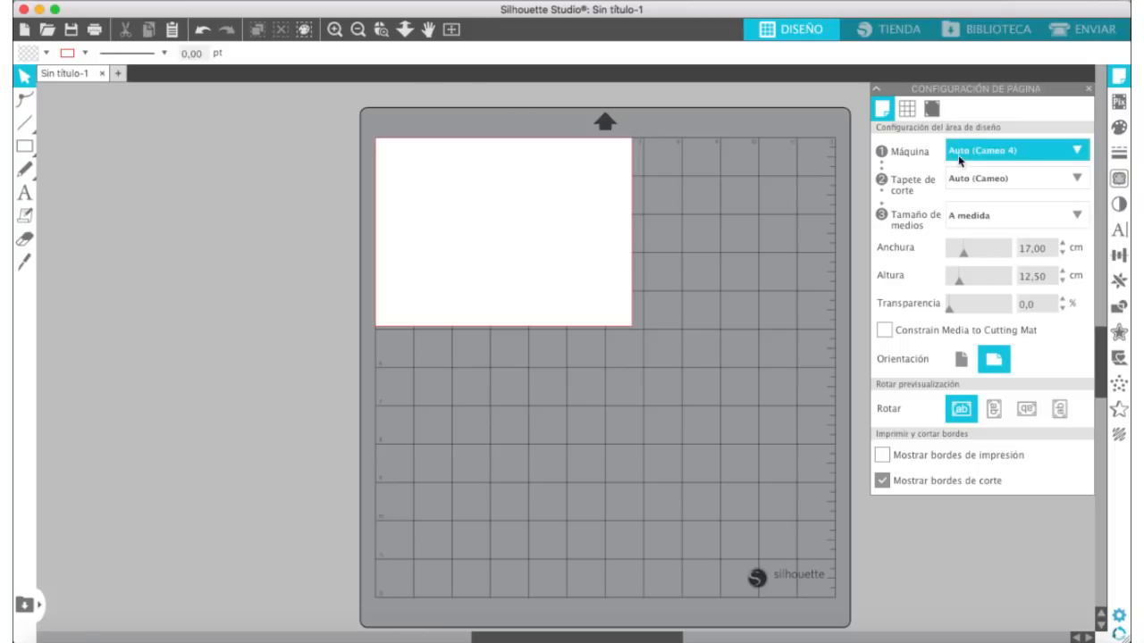
pyautogui.click(1075, 218)
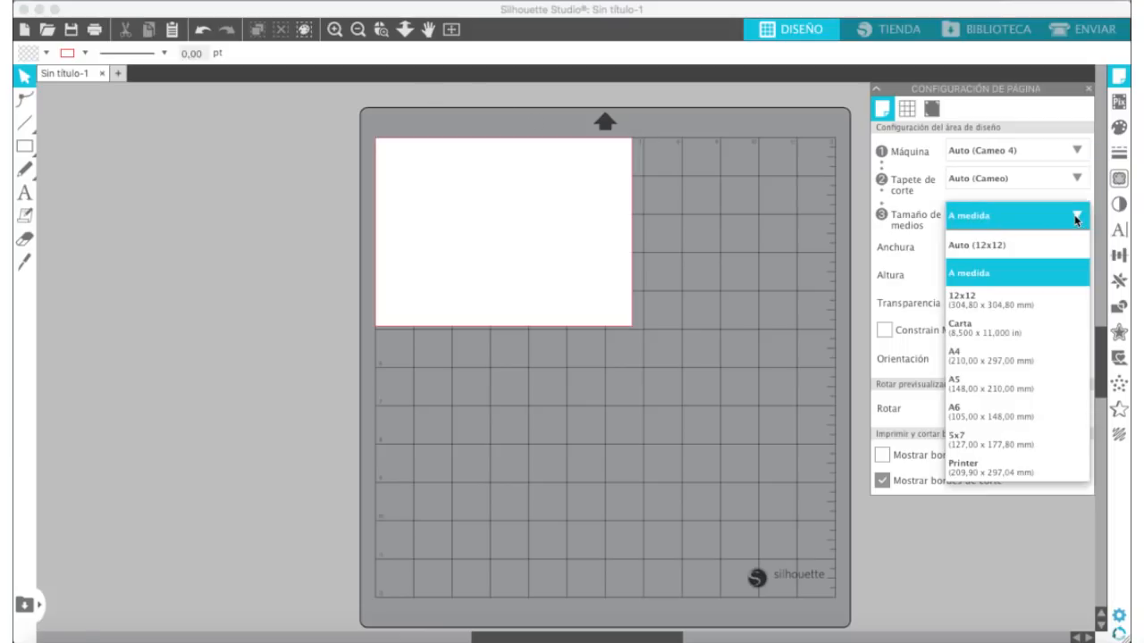
pyautogui.click(997, 250)
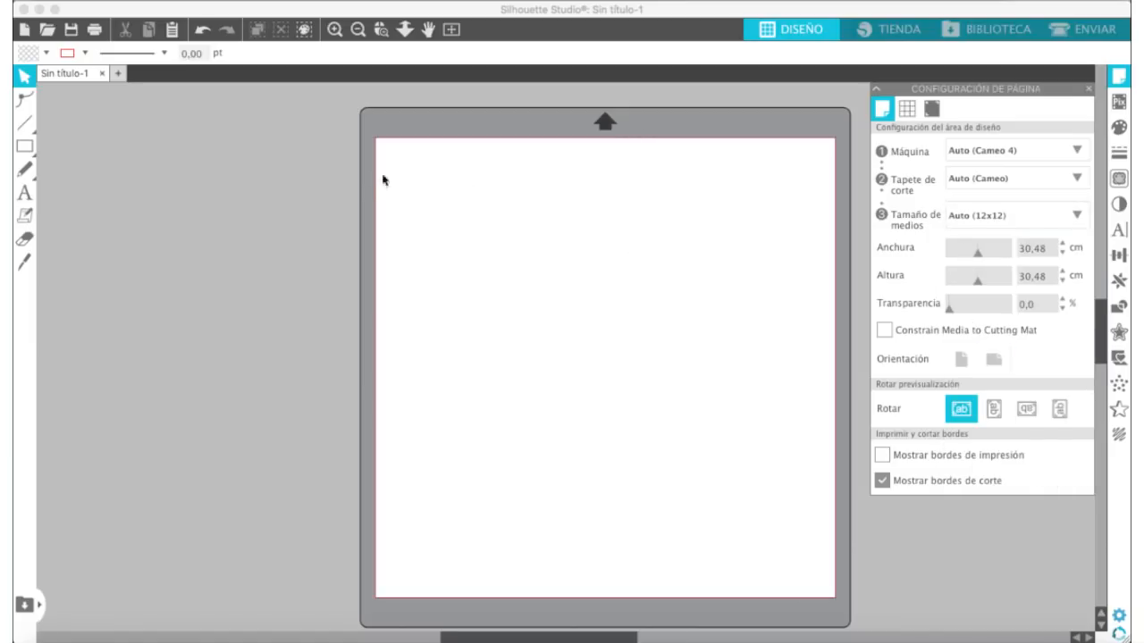
# Step: Draw a rectangle on the page and set its size to 17 cm wide by 12.5 cm high
pyautogui.click(25, 148)
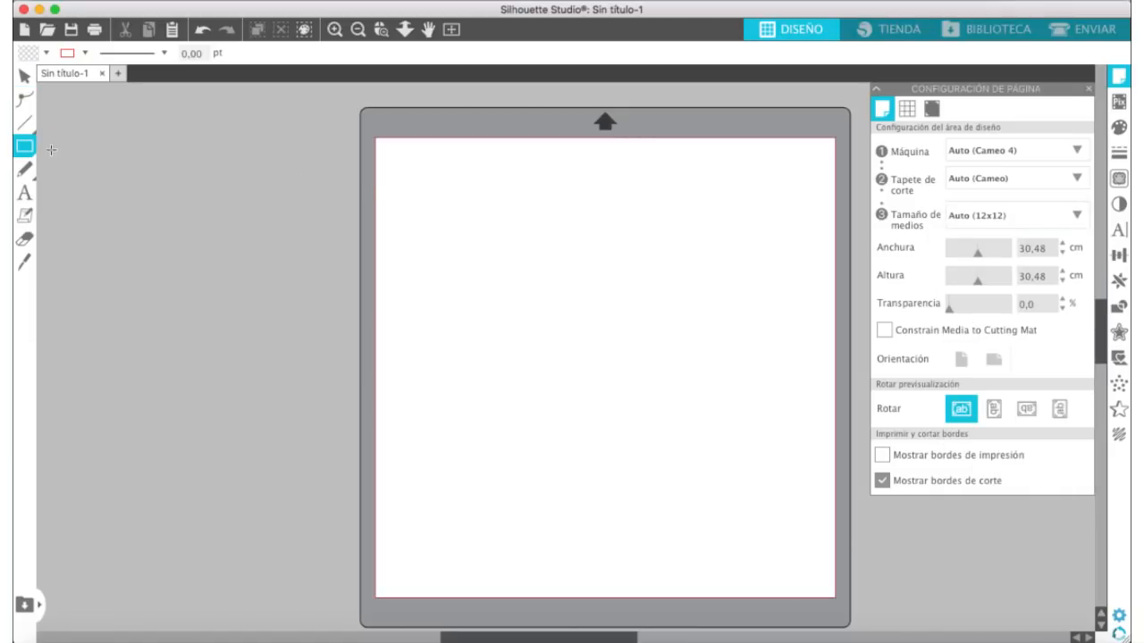
pyautogui.moveTo(423, 261); pyautogui.dragTo(711, 440)
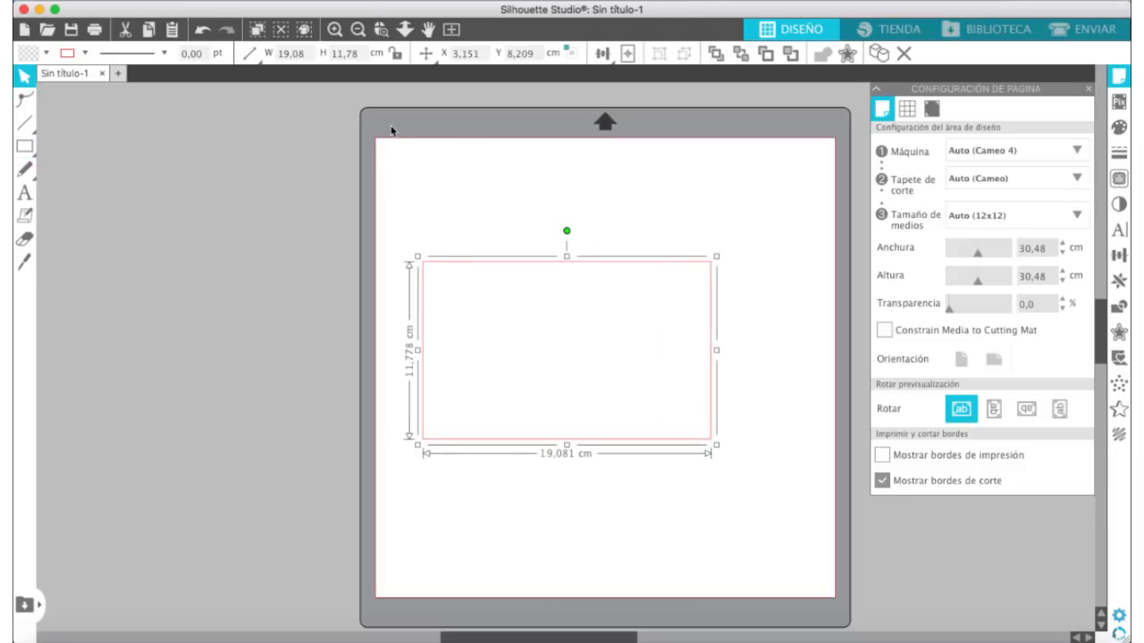
pyautogui.click(349, 51)
pyautogui.write('12,5')
pyautogui.press('Tab')
pyautogui.write('17')
pyautogui.press('Return')
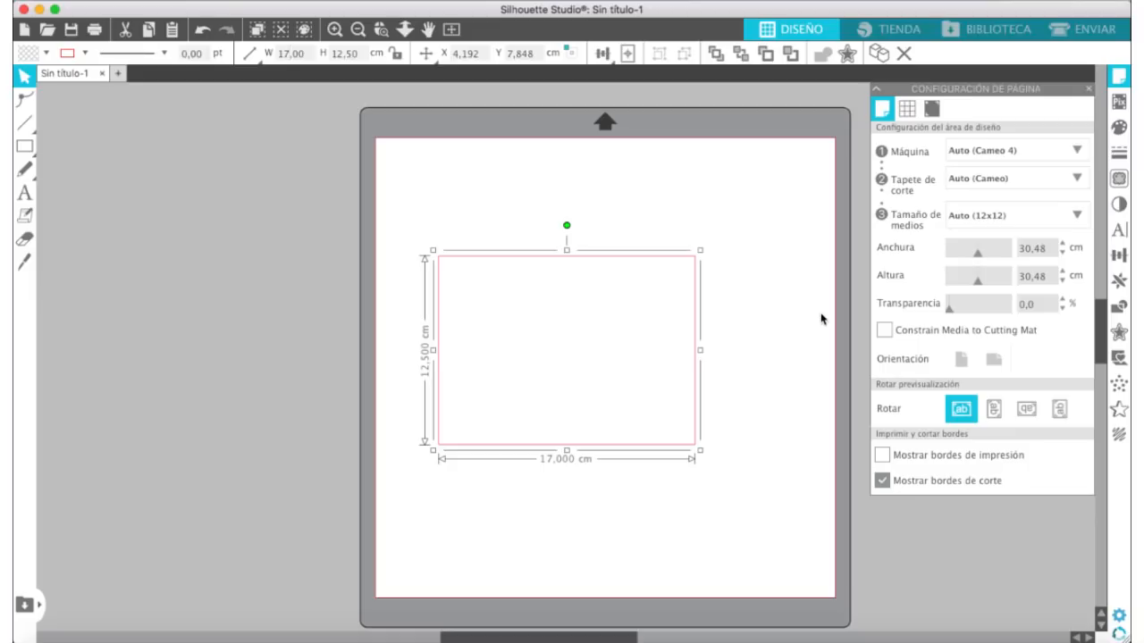
# Step: Set the page transparency to 49% and move the rectangle so its lower-left corner meets the mat's grid lines
pyautogui.moveTo(949, 307); pyautogui.dragTo(979, 317)
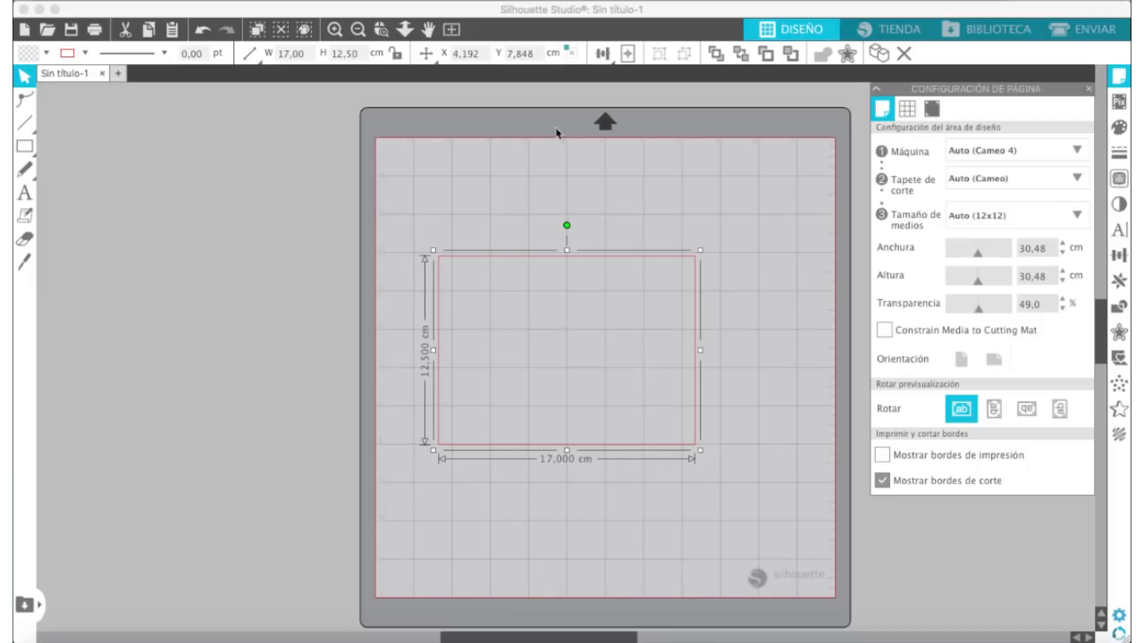
pyautogui.click(335, 28)
pyautogui.scroll(-3, 459, 226)
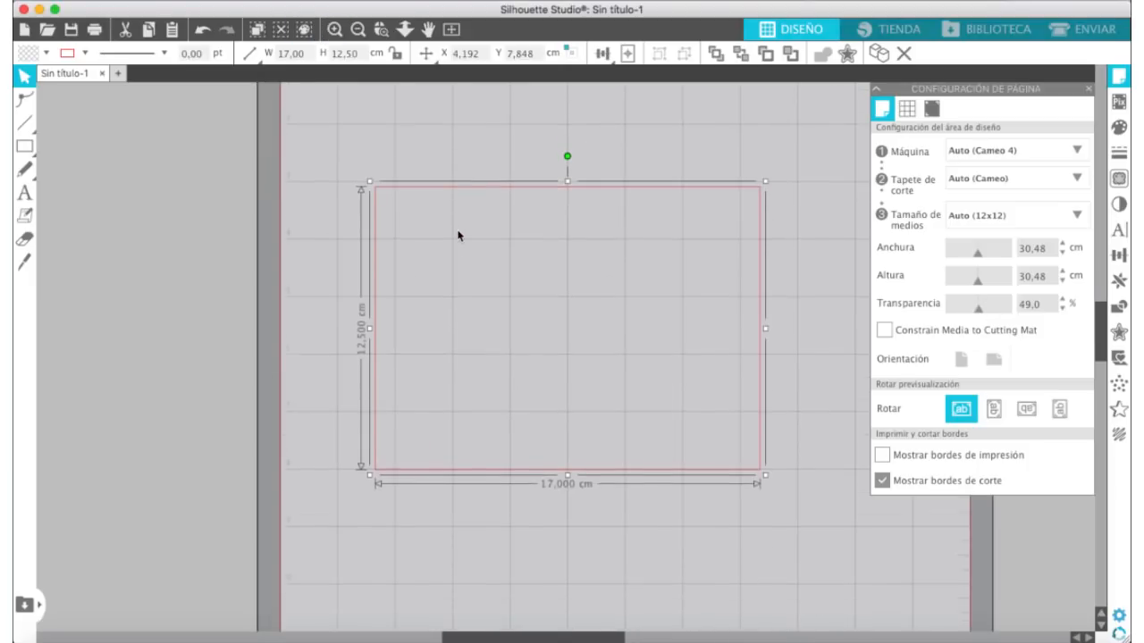
pyautogui.moveTo(403, 437); pyautogui.dragTo(363, 374)
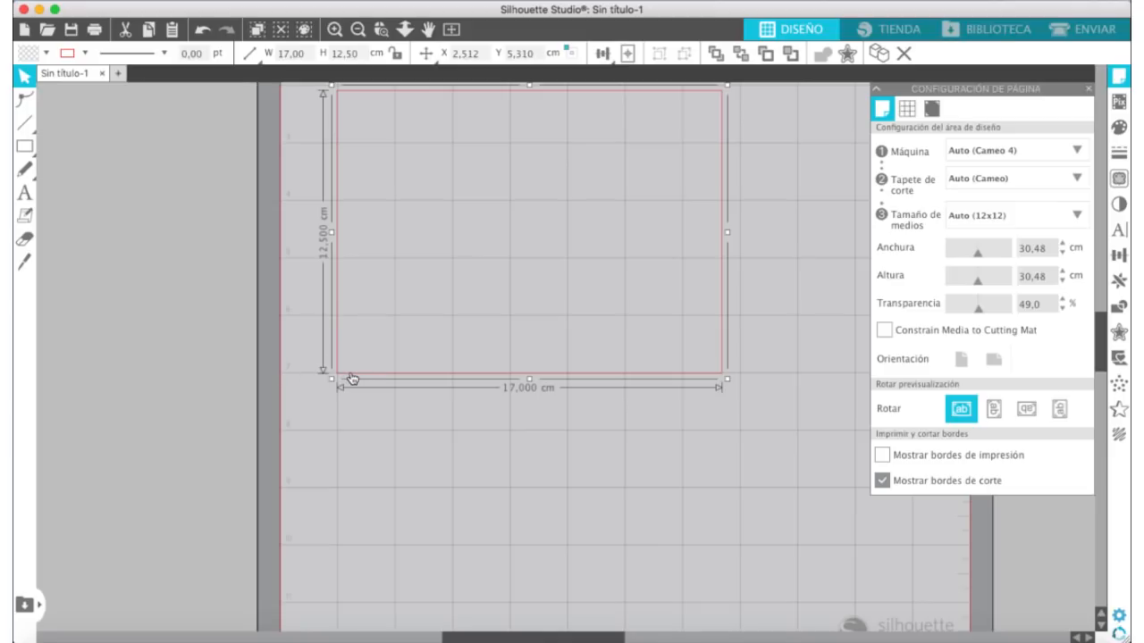
pyautogui.moveTo(352, 378); pyautogui.dragTo(352, 377)
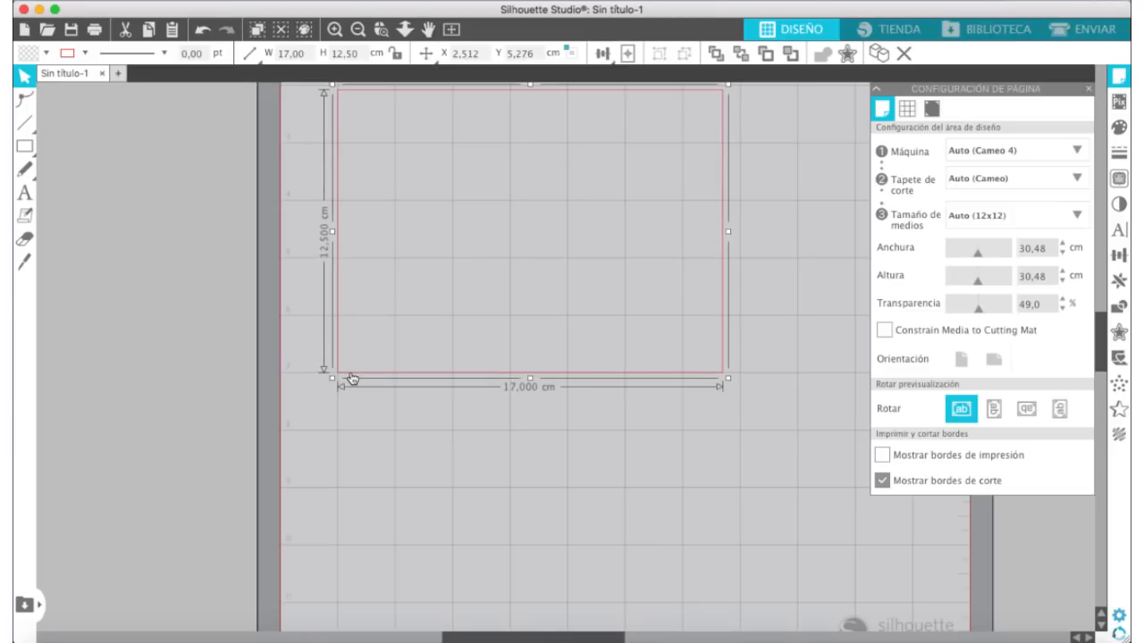
# Step: Set the page transparency to 0% so the mat grid is hidden
pyautogui.click(358, 30)
pyautogui.scroll(2, 492, 347)
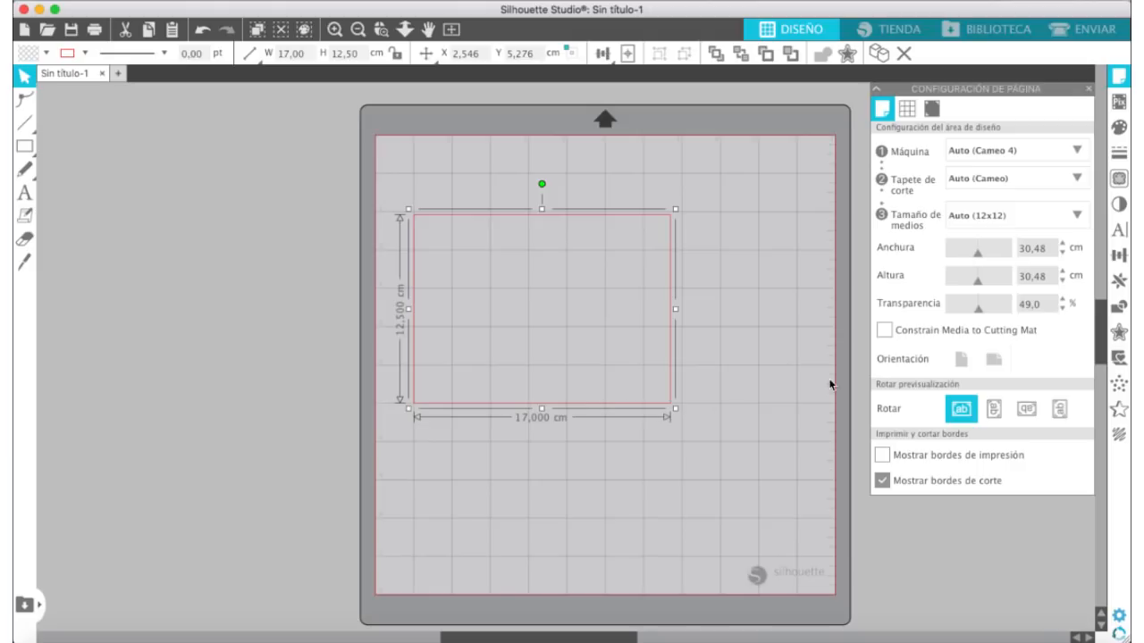
pyautogui.moveTo(977, 308); pyautogui.dragTo(893, 314)
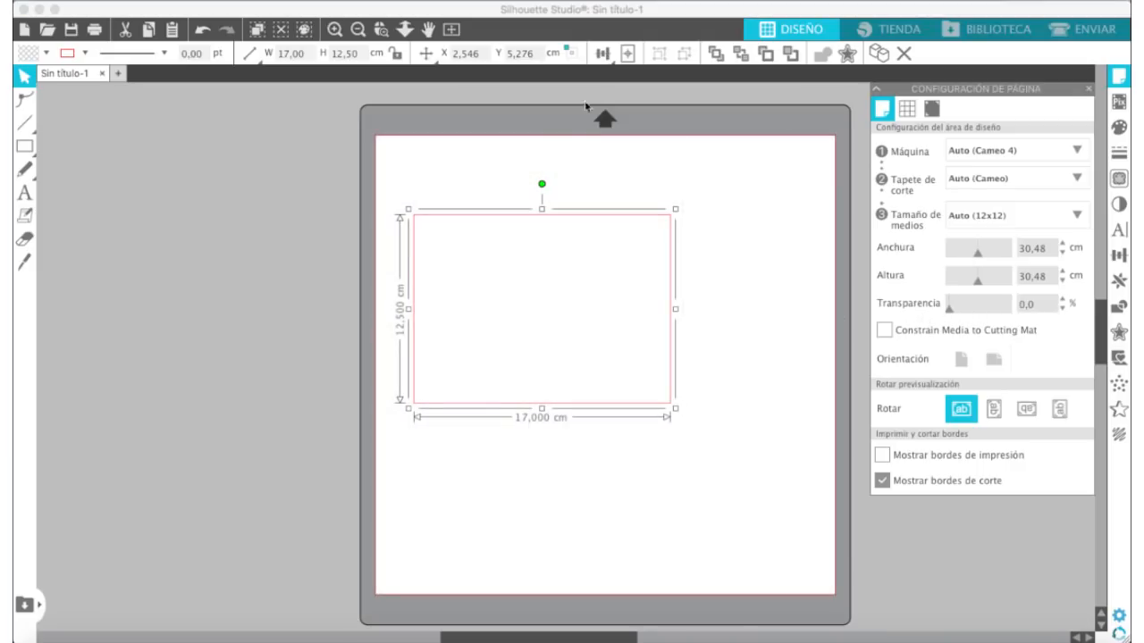
# Step: Add the text "Gracias" below the rectangle and duplicate it twice, one copy beside it and one beneath
pyautogui.hscroll(3, 672, 446)
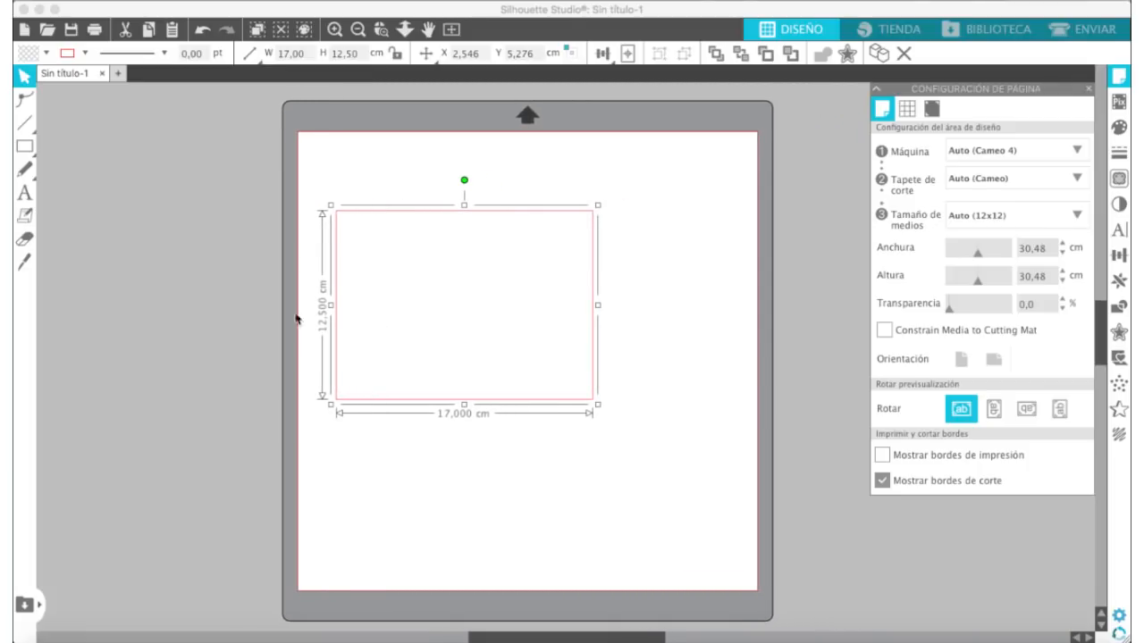
pyautogui.click(22, 194)
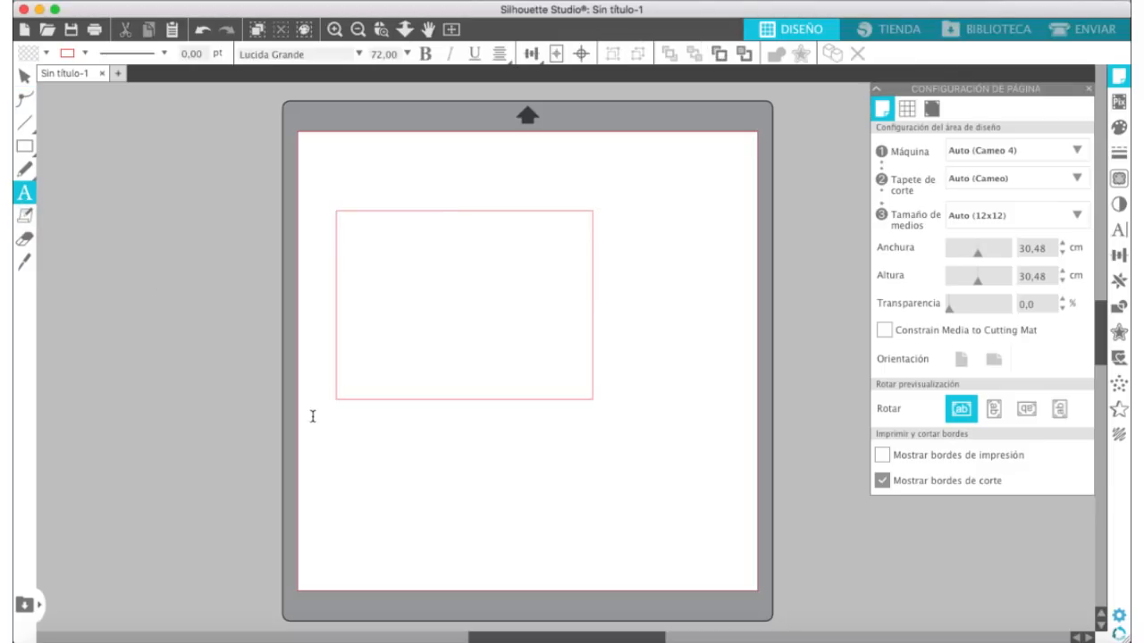
pyautogui.click(372, 480)
pyautogui.write('Gracias')
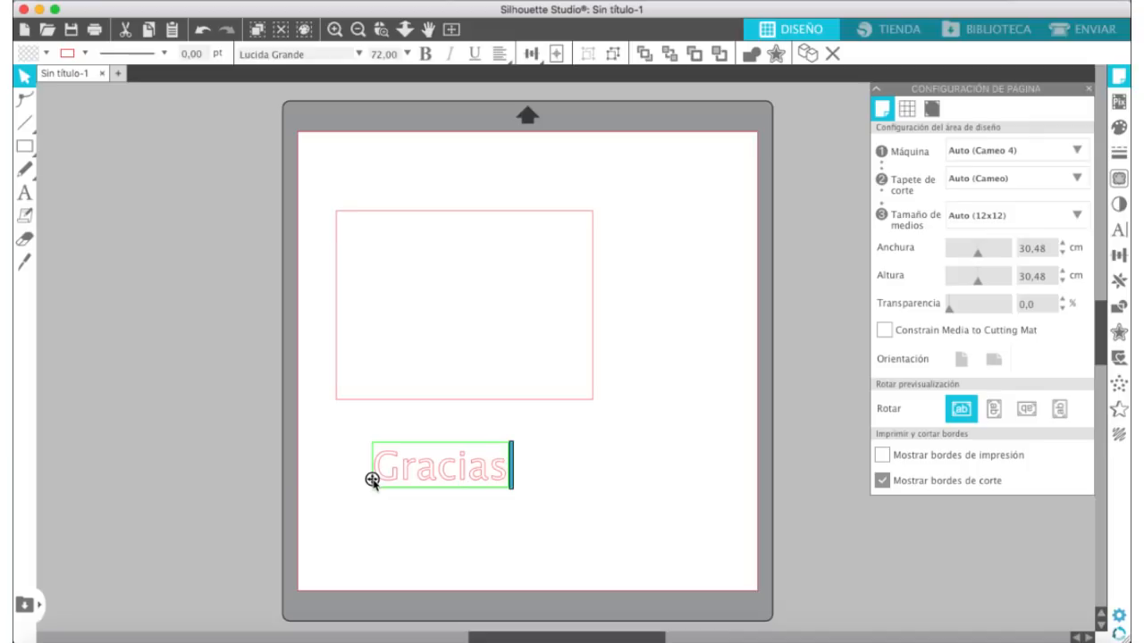
pyautogui.click(581, 480)
pyautogui.click(476, 478)
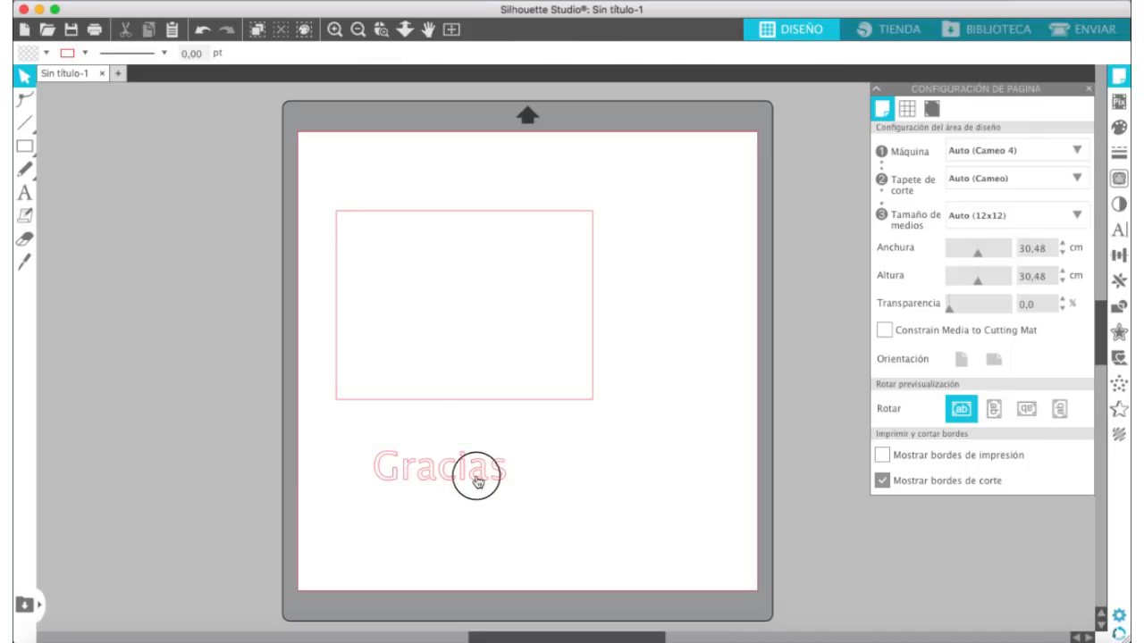
pyautogui.moveTo(476, 480); pyautogui.dragTo(571, 554)
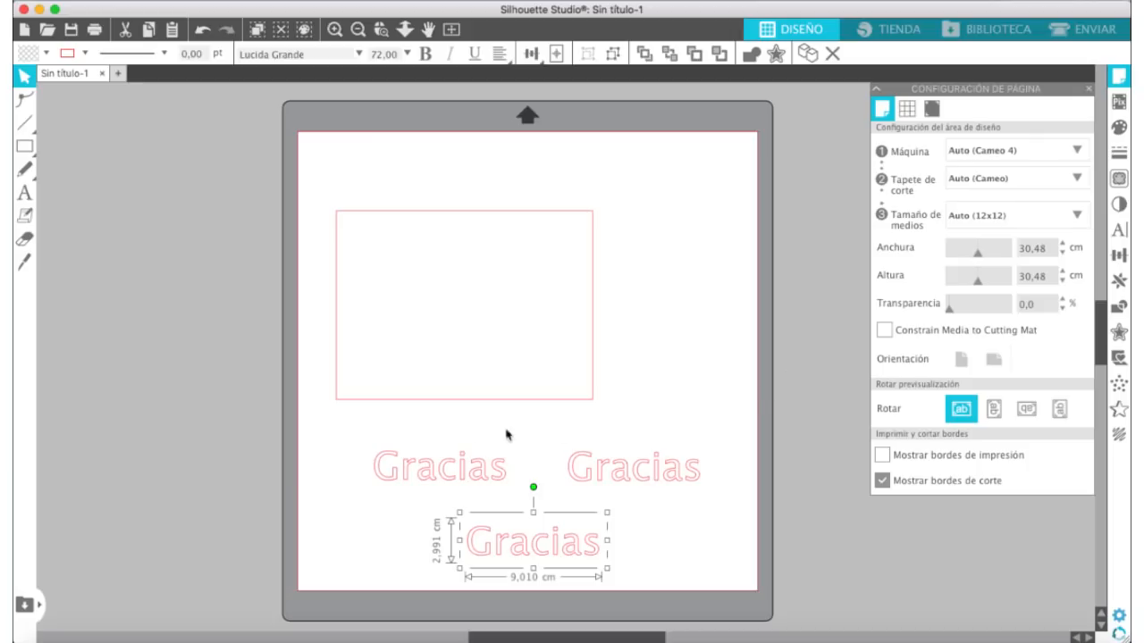
# Step: Apply the Amilo font to the original "Gracias" text and different handwritten fonts to its two copies
pyautogui.click(459, 462)
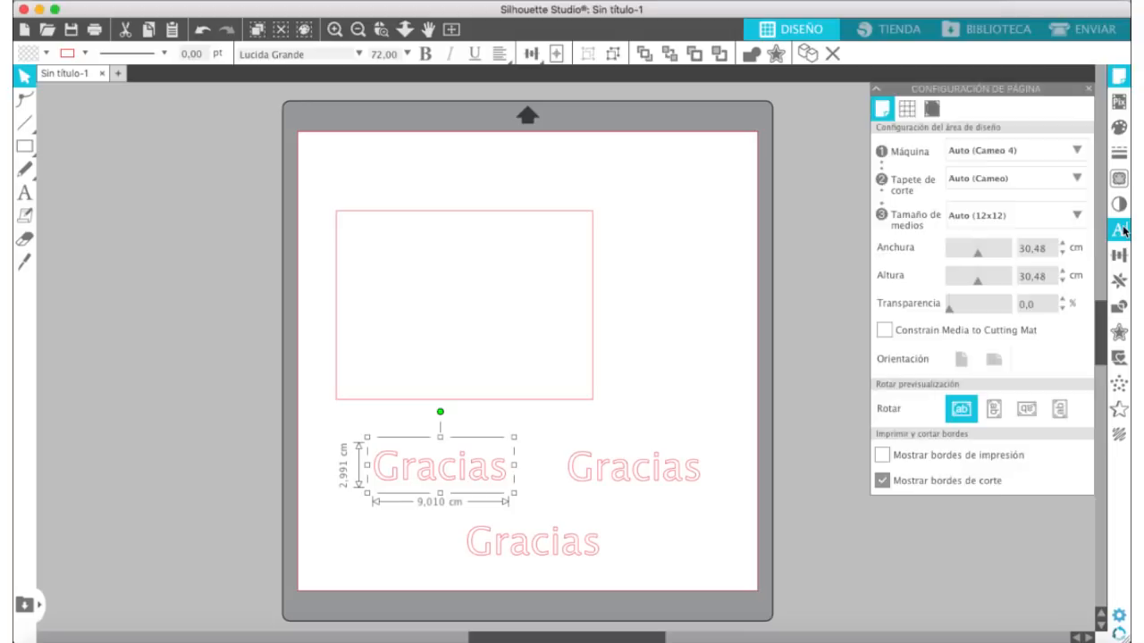
pyautogui.click(1118, 230)
pyautogui.moveTo(1081, 263); pyautogui.dragTo(1080, 166)
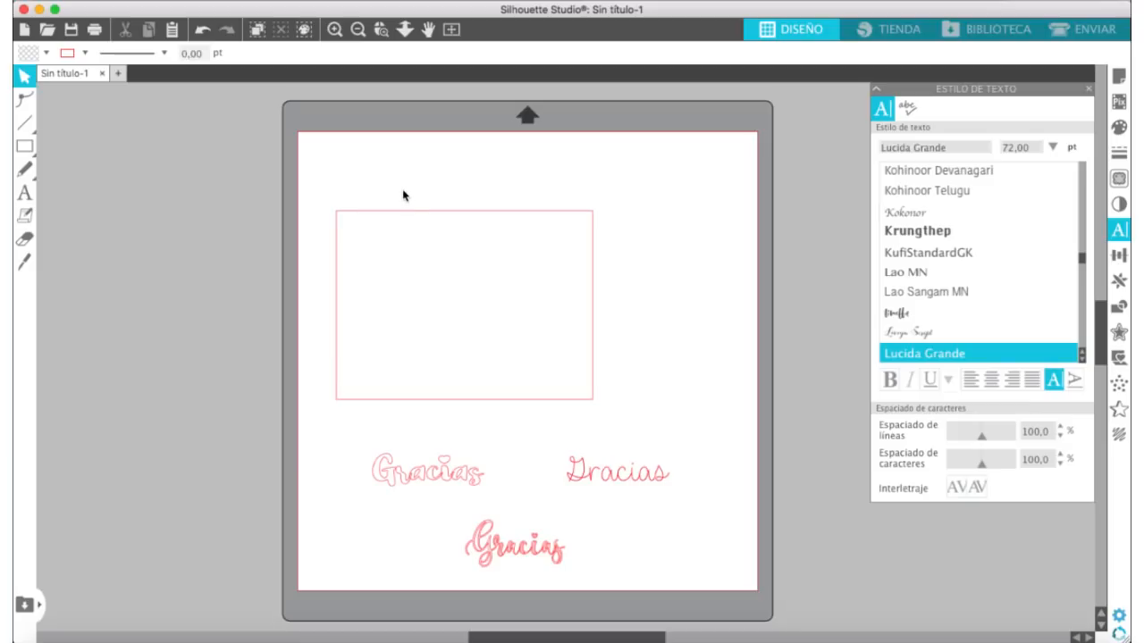
# Step: Weld the overlapping letters of the "Gracias" text in the Amilo font
pyautogui.scroll(-2, 402, 194)
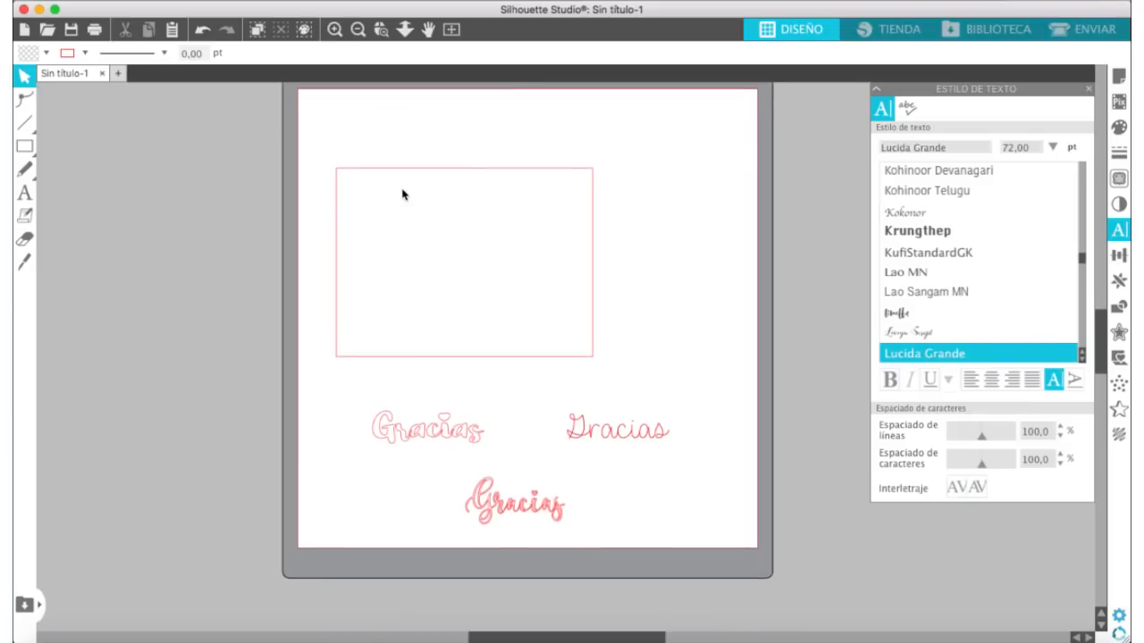
pyautogui.click(334, 29)
pyautogui.click(335, 29)
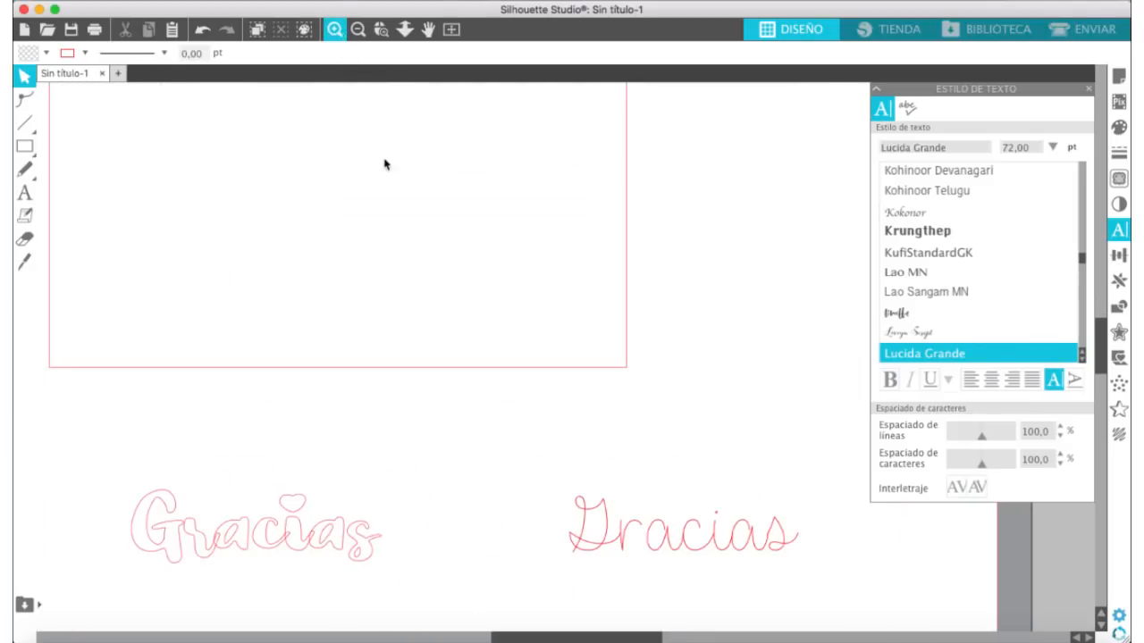
pyautogui.scroll(-5, 393, 181)
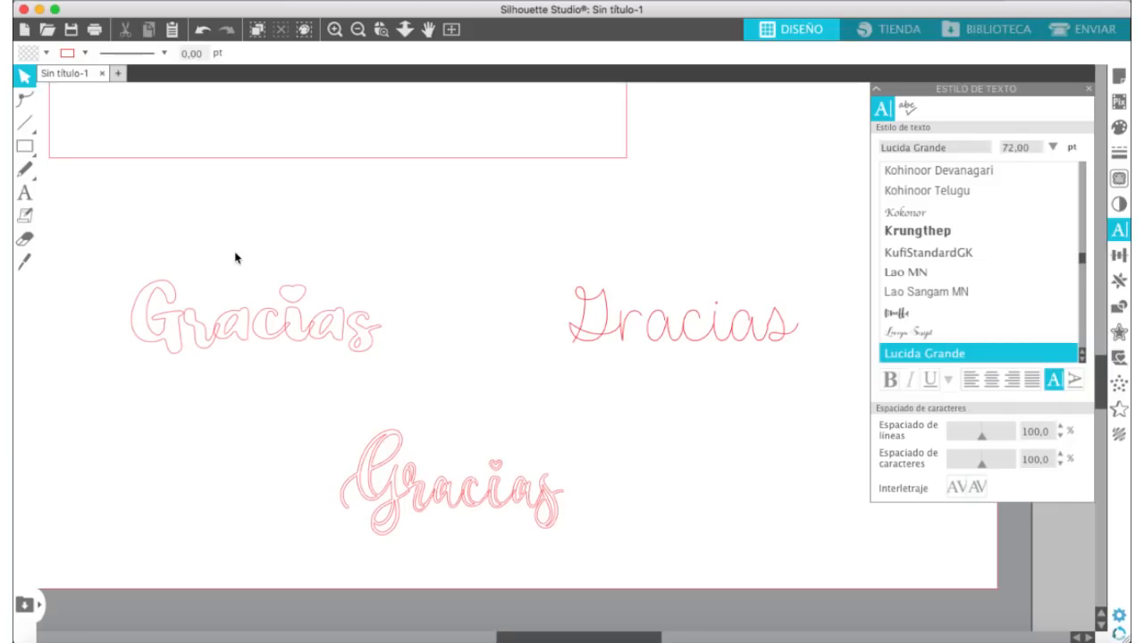
pyautogui.hscroll(-3, 238, 256)
pyautogui.scroll(-1, 238, 257)
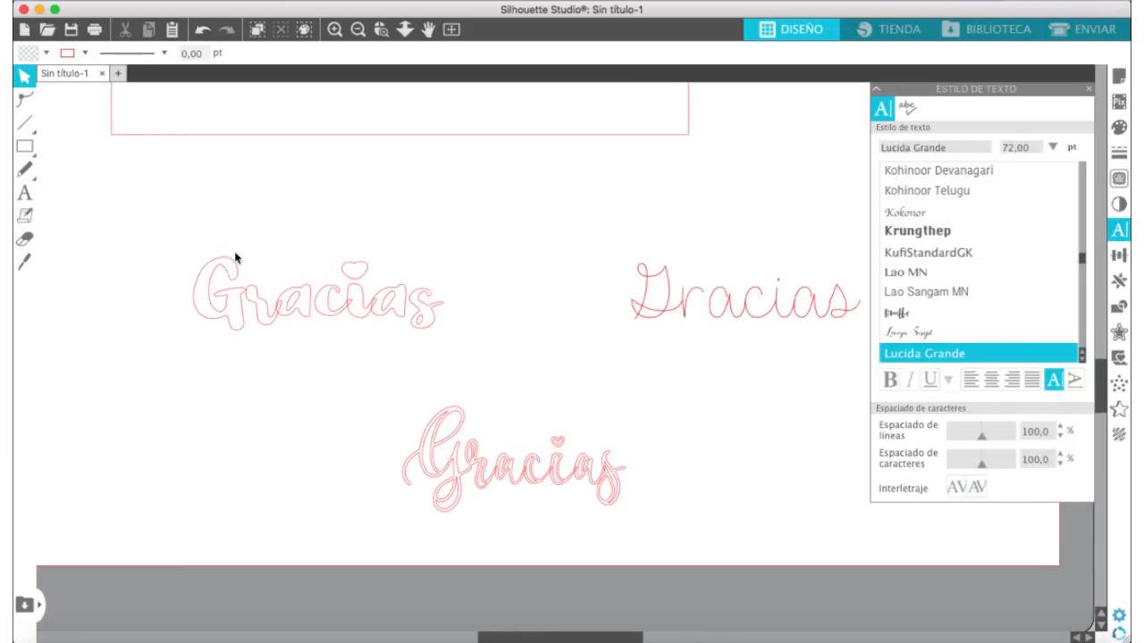
pyautogui.click(279, 319)
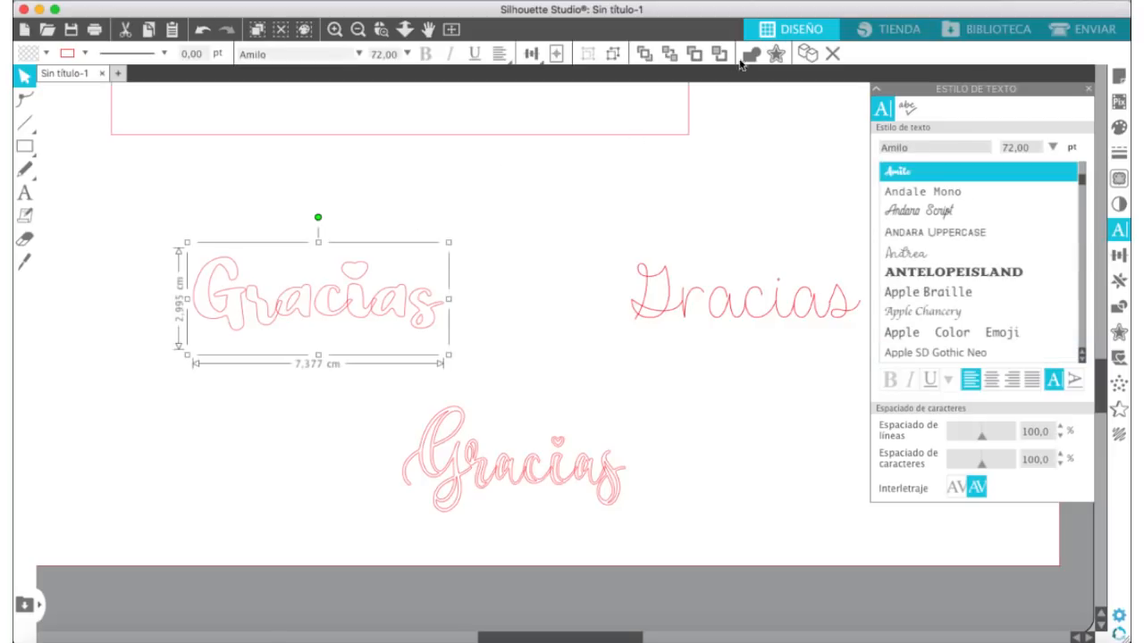
pyautogui.click(747, 58)
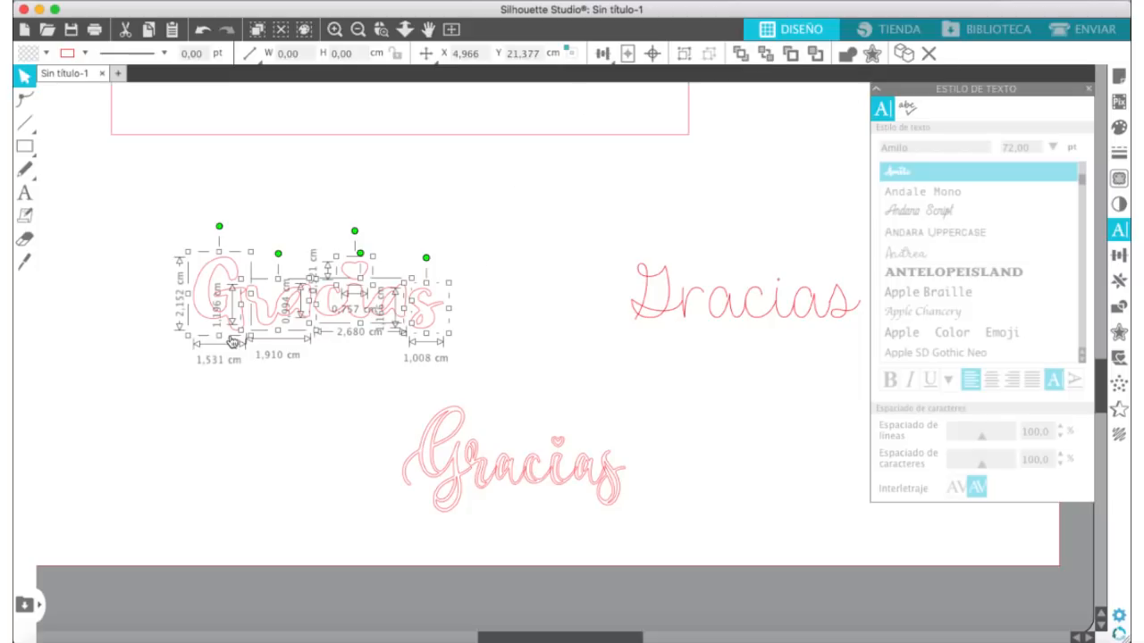
pyautogui.click(489, 287)
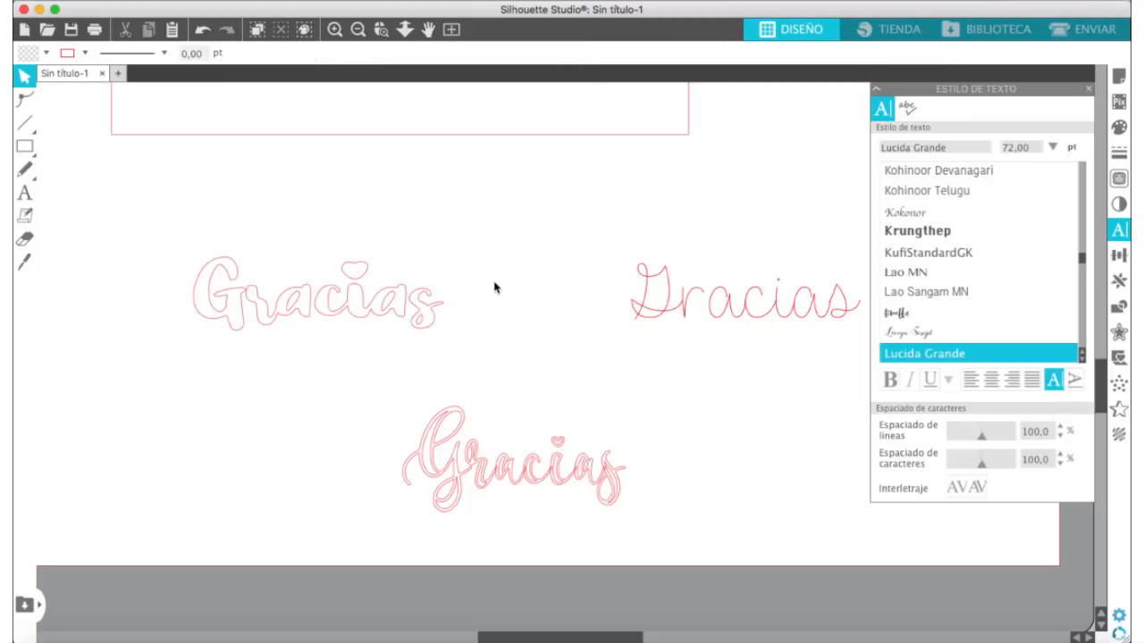
# Step: Group all the pieces of the welded "Gracias" and fill the group with blue
pyautogui.click(345, 307)
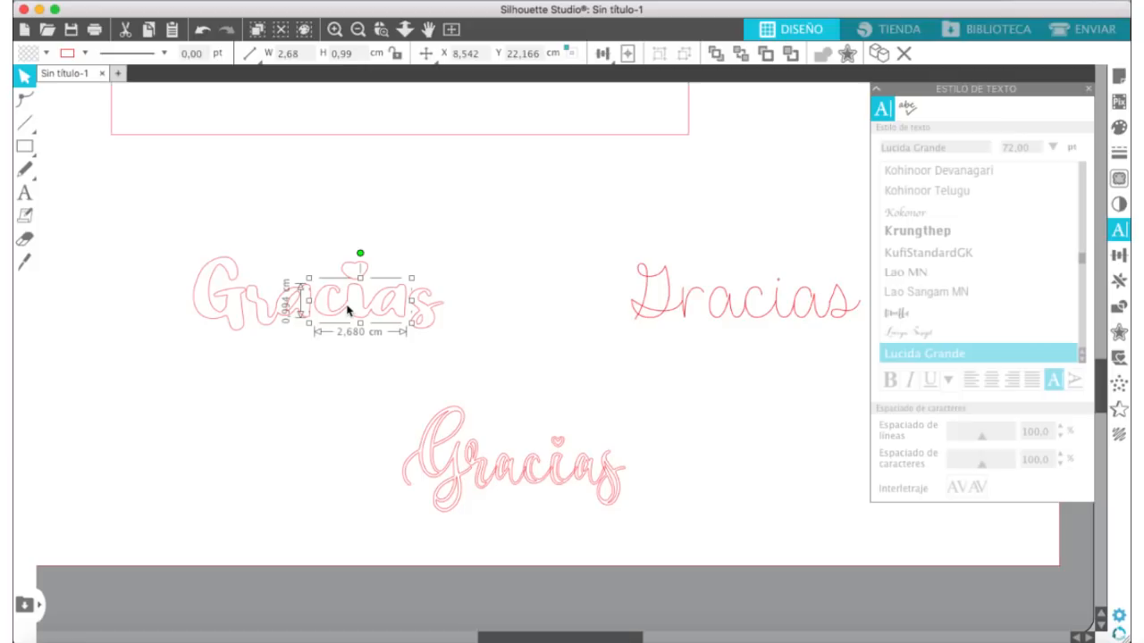
pyautogui.moveTo(166, 195); pyautogui.dragTo(496, 377)
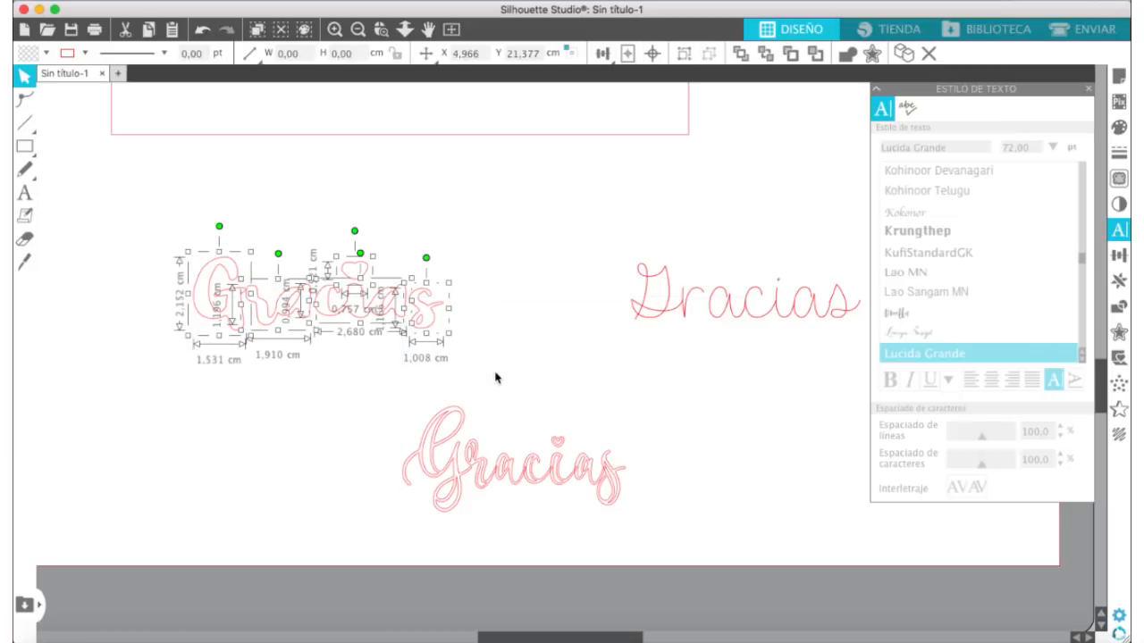
pyautogui.press('super+g')
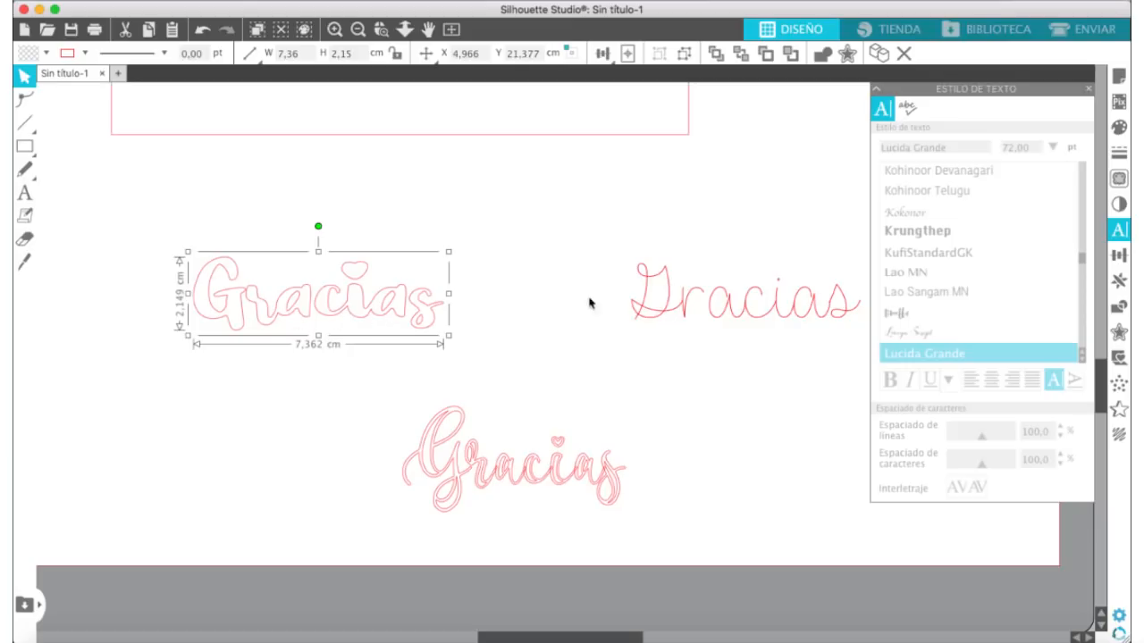
pyautogui.click(1117, 130)
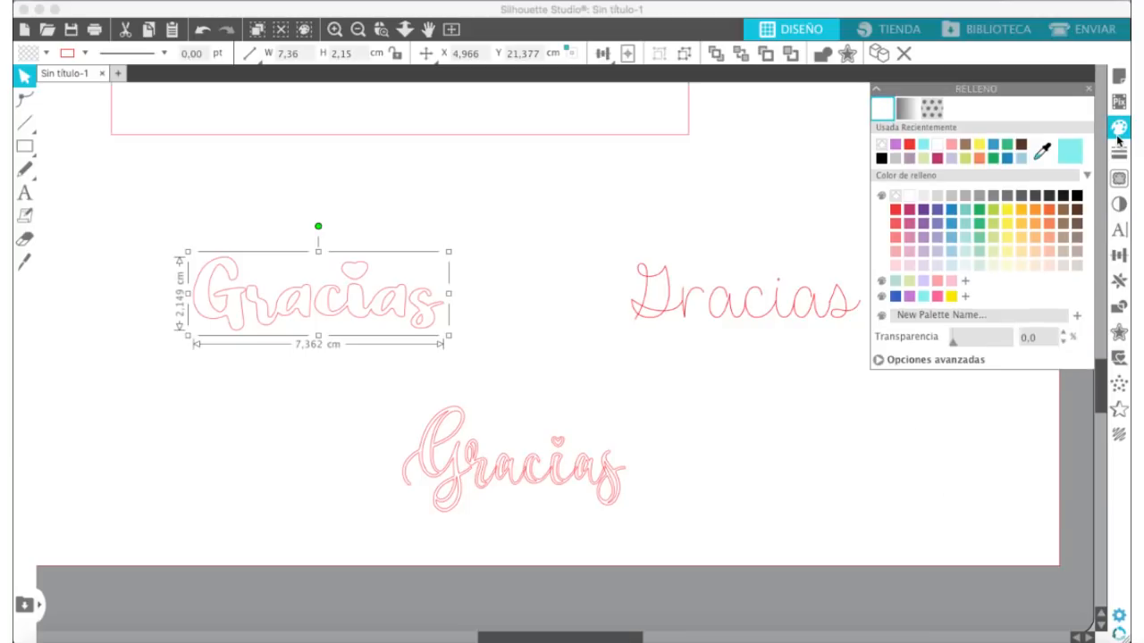
pyautogui.click(950, 209)
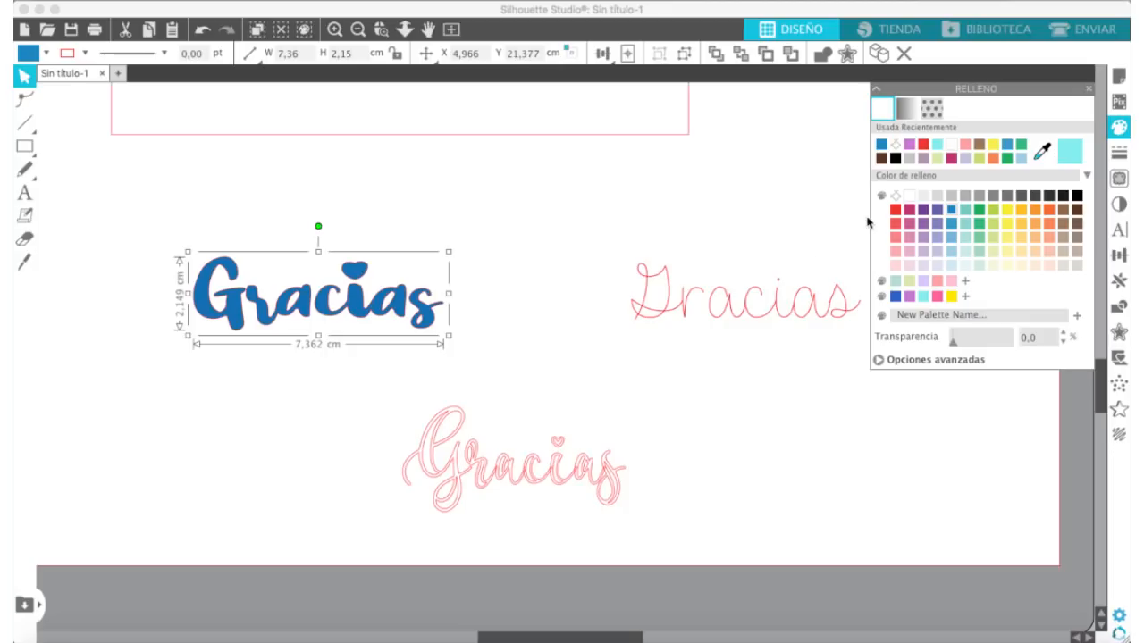
# Step: Clear the blue fill of the Amilo "Gracias" and set its line-effect fill spacing to 0.020 cm
pyautogui.click(895, 196)
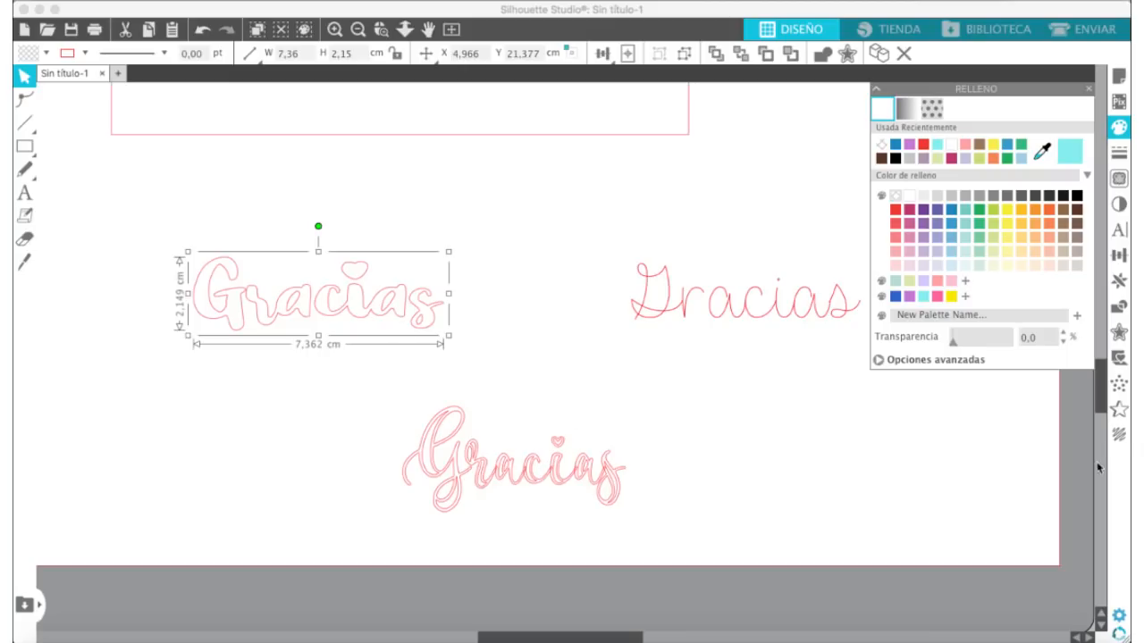
pyautogui.click(1120, 436)
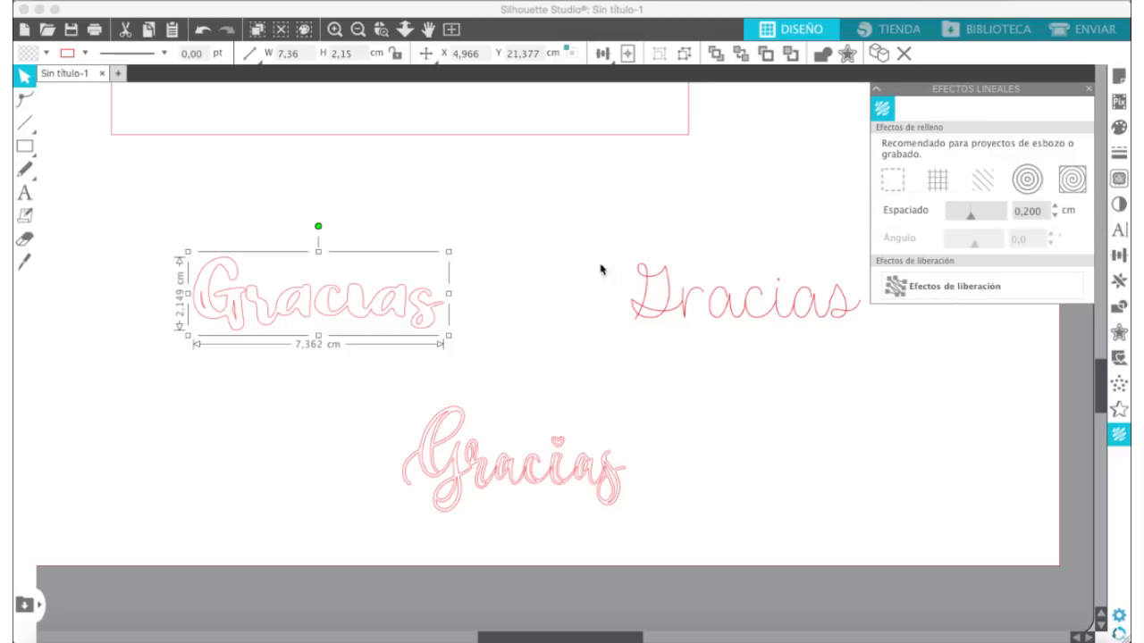
pyautogui.moveTo(970, 222); pyautogui.dragTo(952, 222)
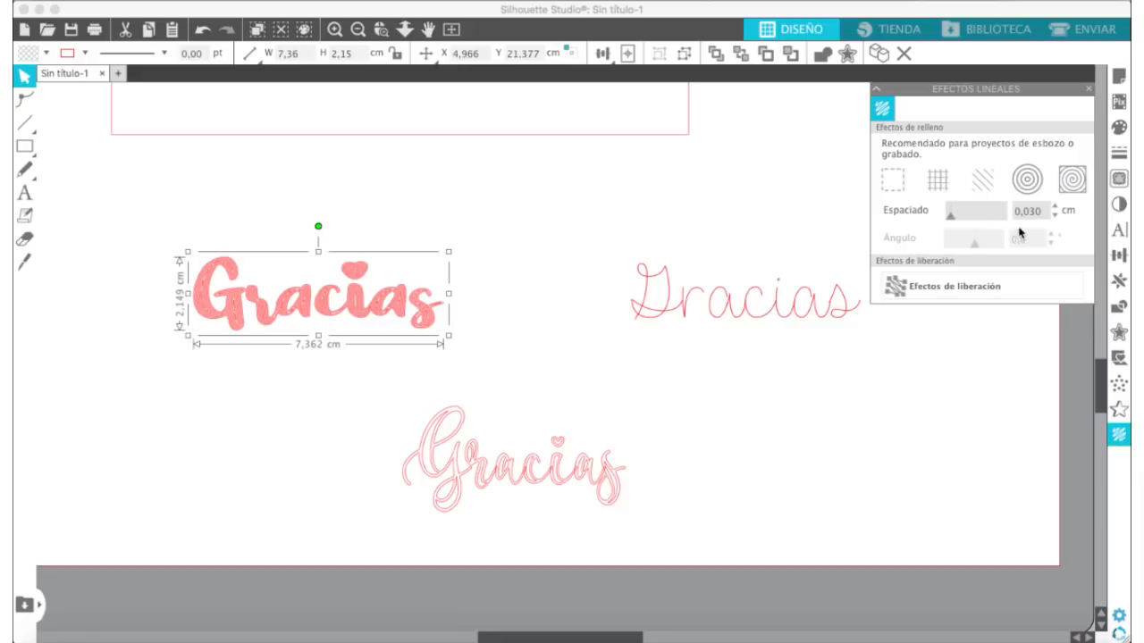
pyautogui.moveTo(1028, 214); pyautogui.dragTo(1045, 211)
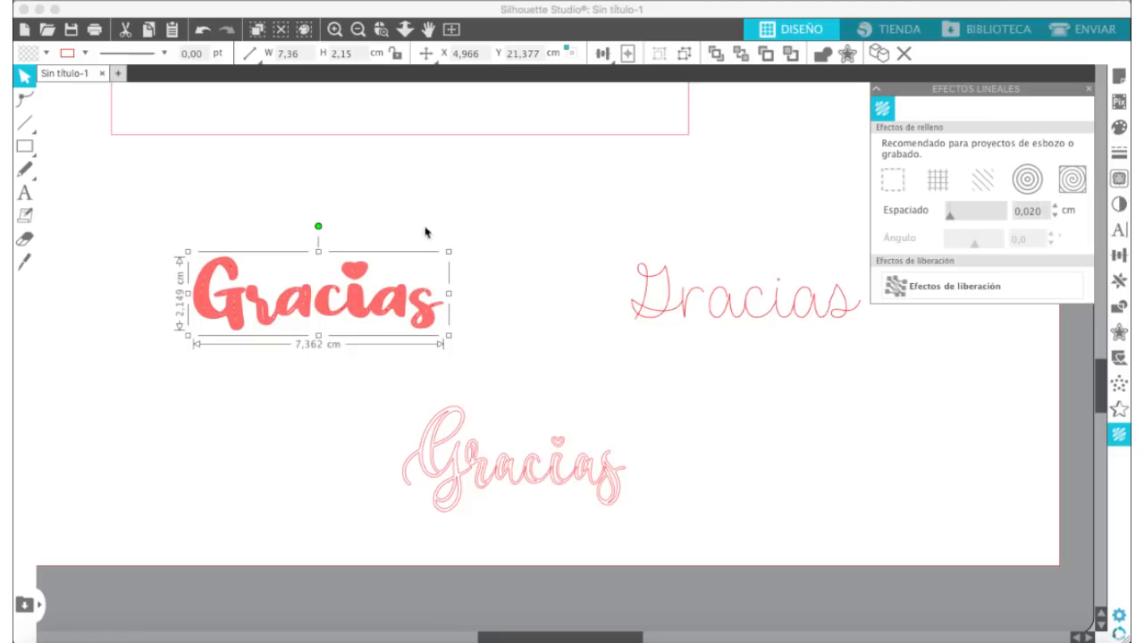
pyautogui.click(489, 243)
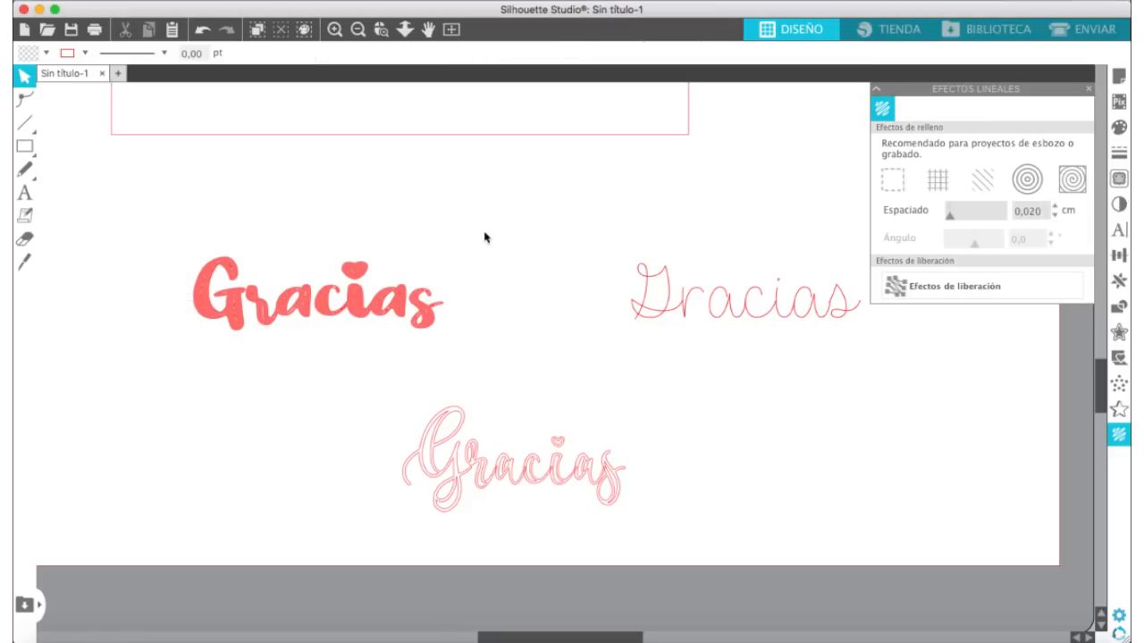
pyautogui.click(334, 29)
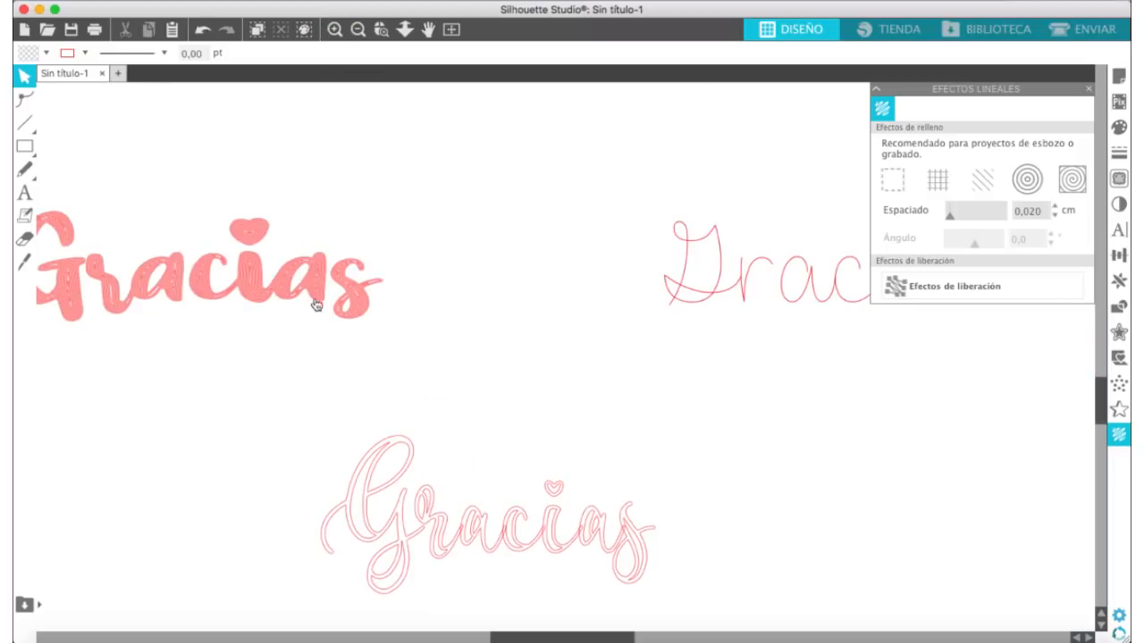
pyautogui.hscroll(-3, 284, 307)
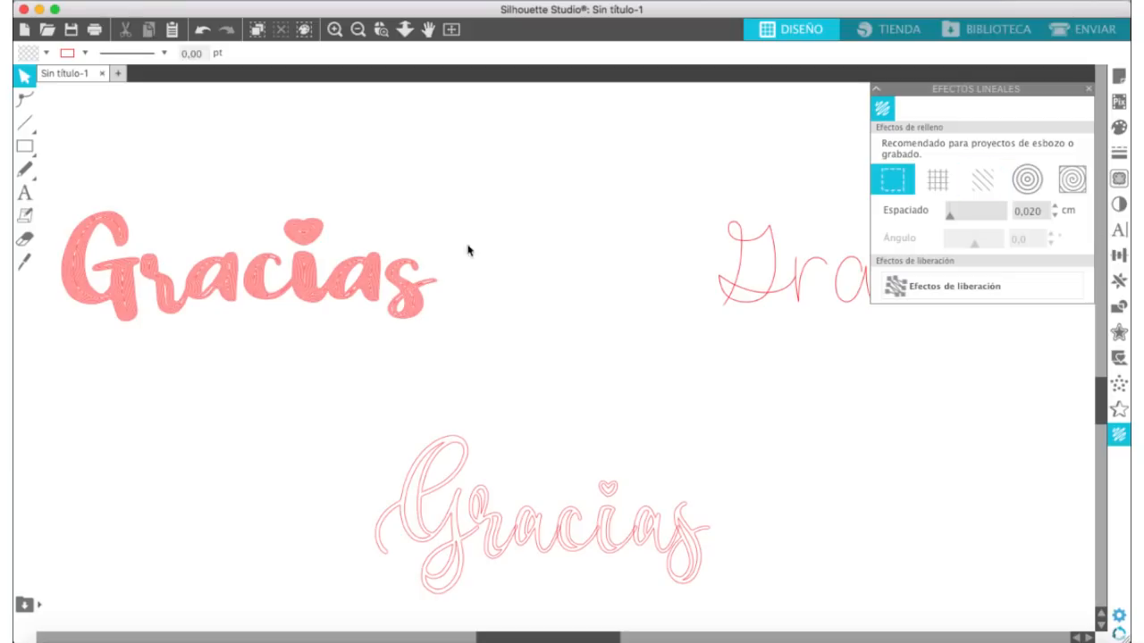
pyautogui.click(358, 30)
pyautogui.hscroll(5, 523, 431)
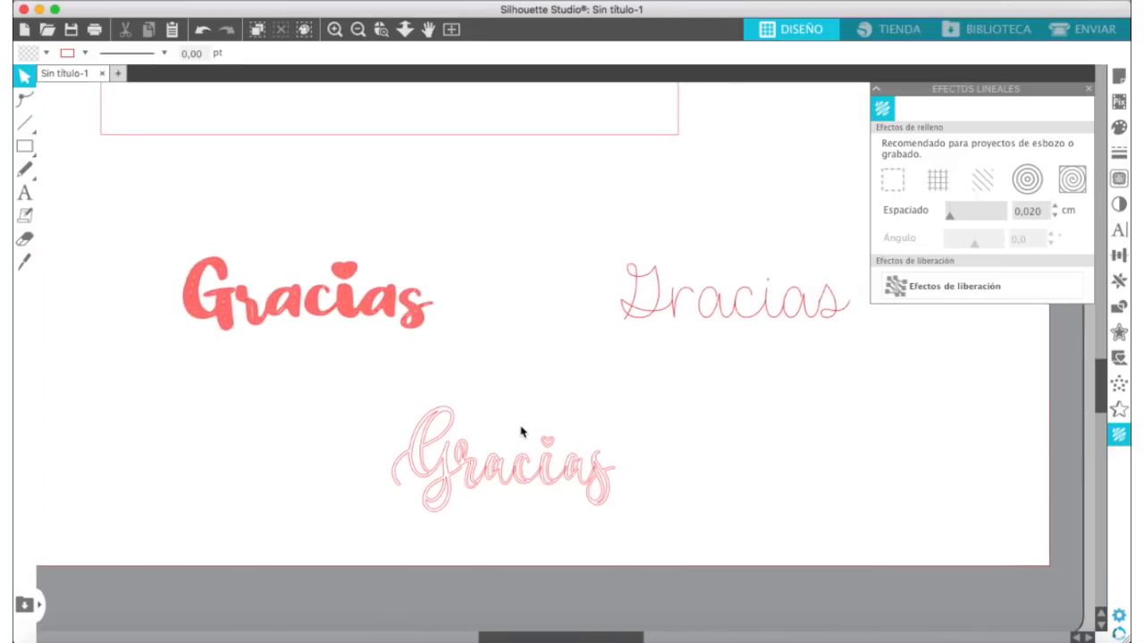
# Step: Move the Dear Agatha 2 "Gracias" closer to the filled one and examine its single-line strokes up close
pyautogui.click(628, 308)
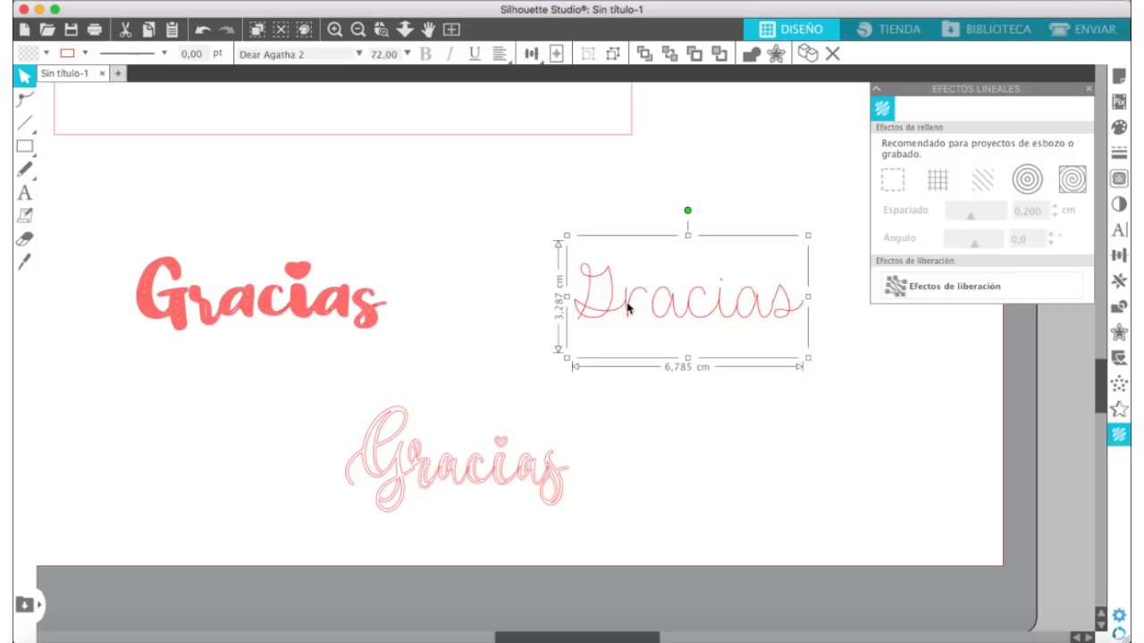
pyautogui.moveTo(628, 308); pyautogui.dragTo(572, 305)
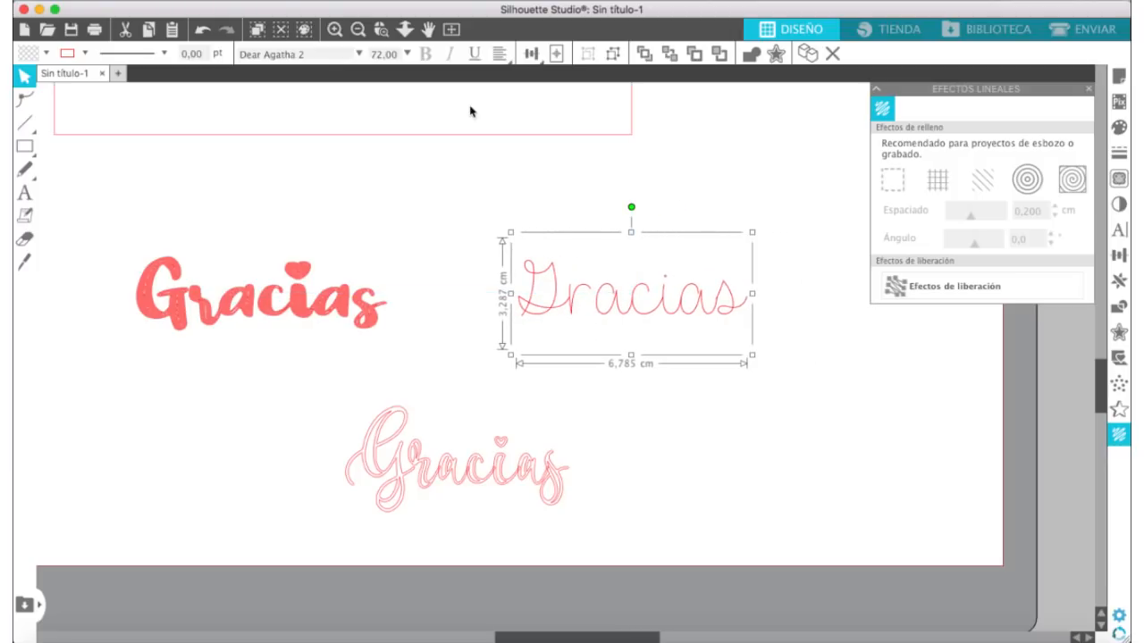
pyautogui.click(334, 29)
pyautogui.click(335, 32)
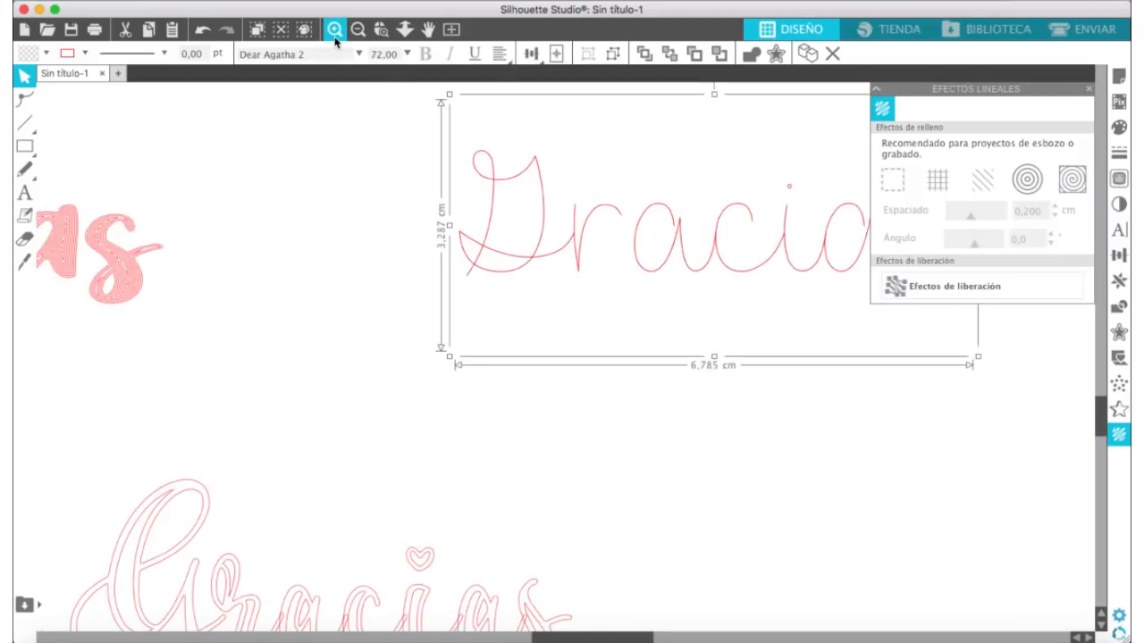
pyautogui.click(335, 38)
pyautogui.scroll(1, 618, 189)
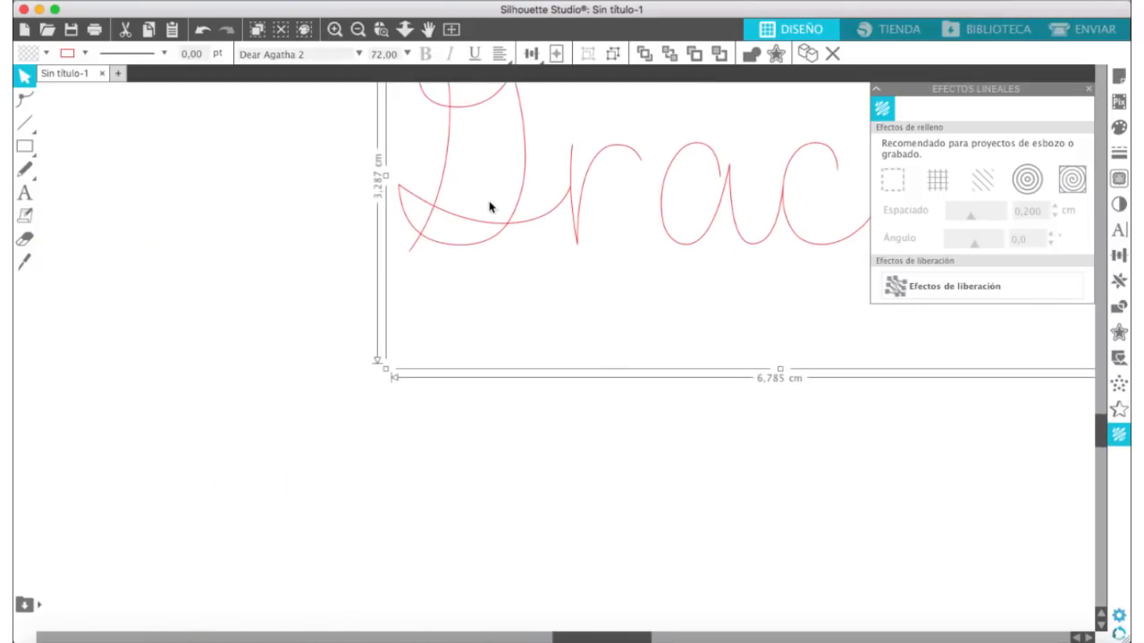
pyautogui.scroll(4, 454, 235)
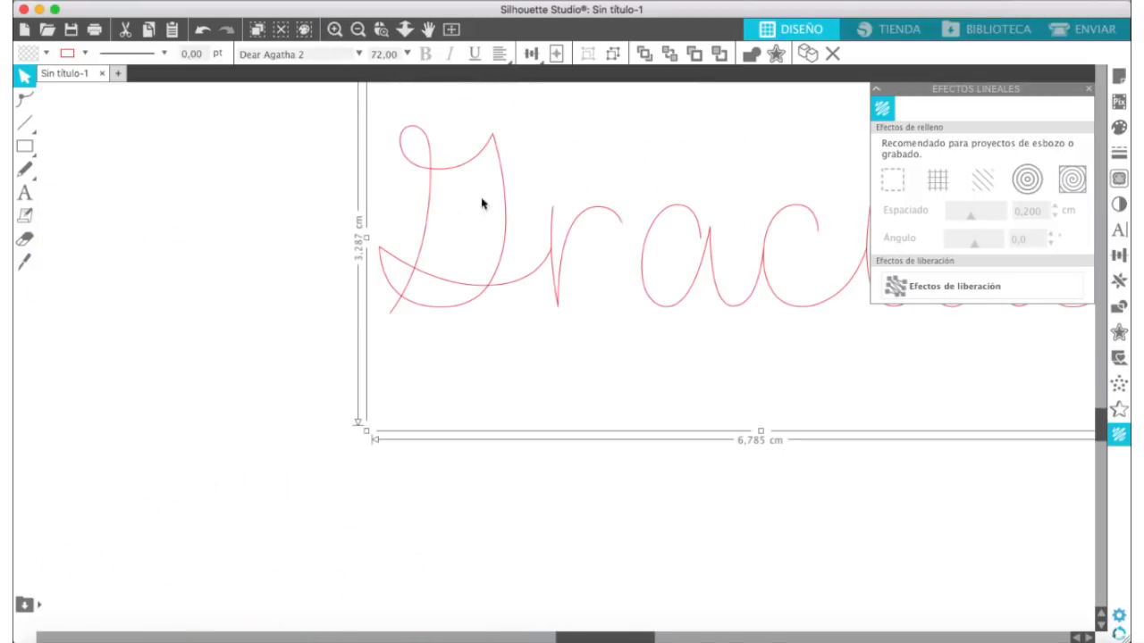
pyautogui.click(356, 31)
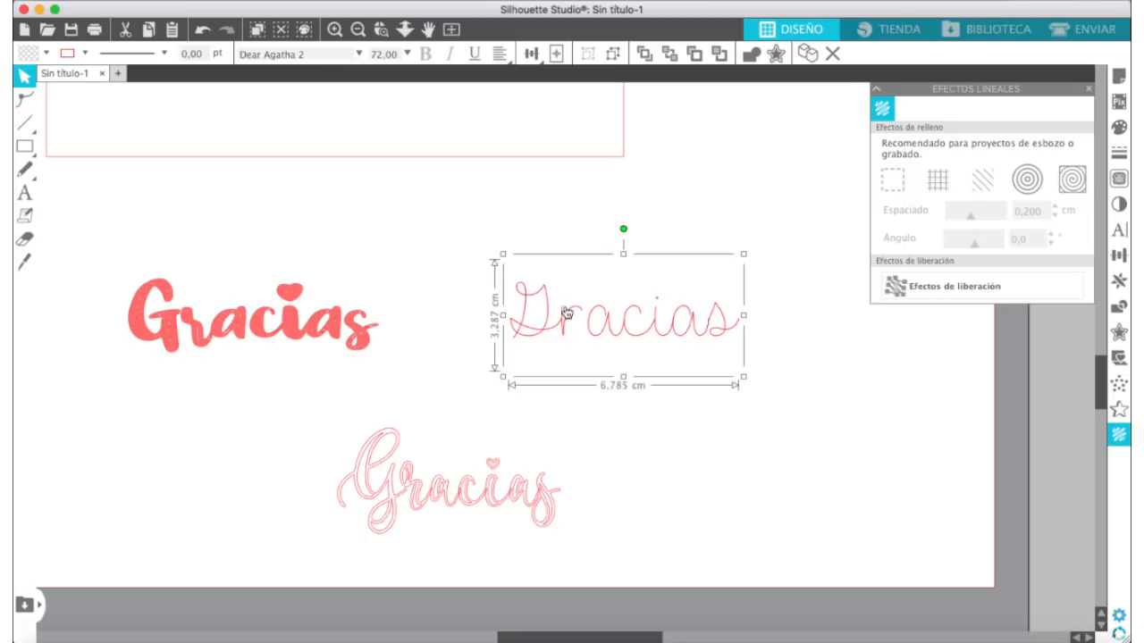
# Step: Enlarge the Butterline "Gracias" to about 9.28 cm wide, then weld its letters and group the pieces
pyautogui.click(449, 482)
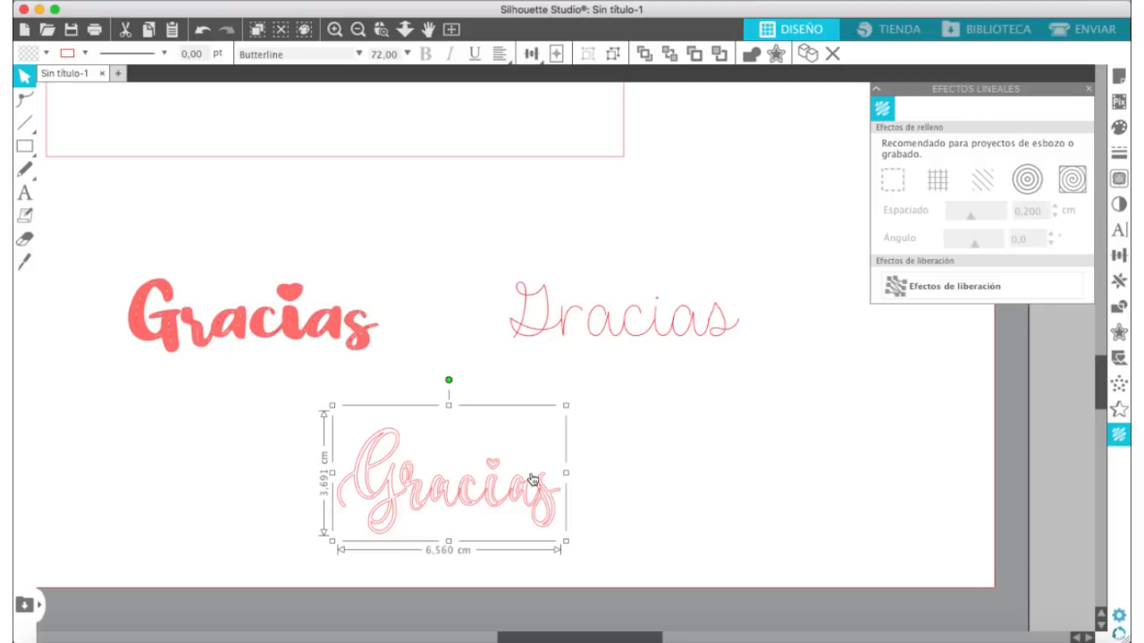
pyautogui.moveTo(566, 405); pyautogui.dragTo(671, 382)
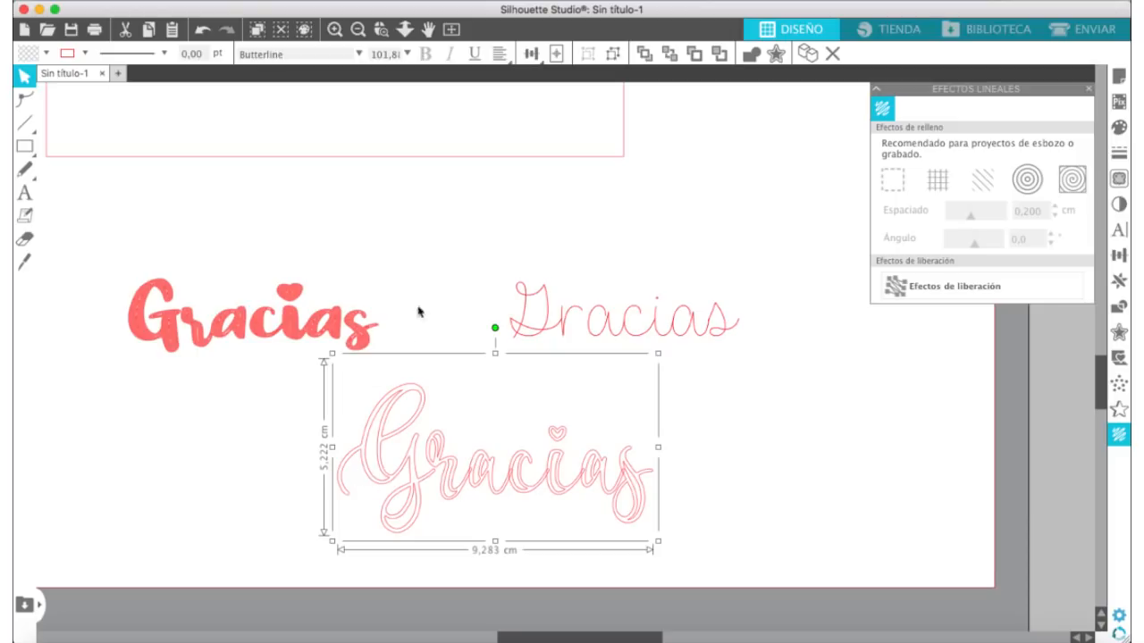
pyautogui.click(751, 52)
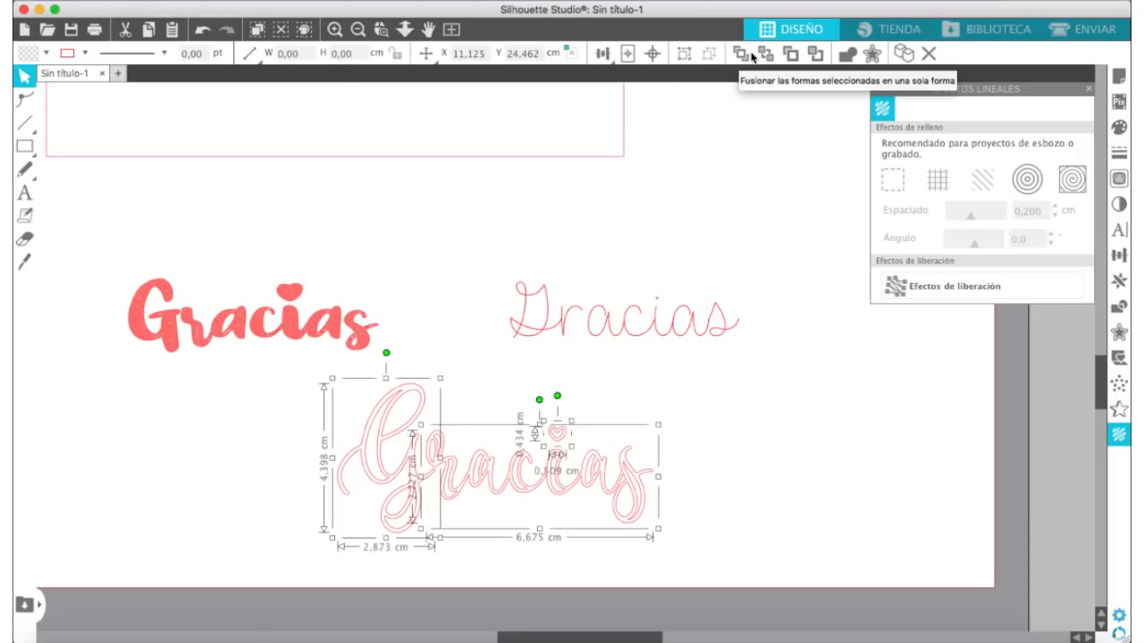
pyautogui.press('super+g')
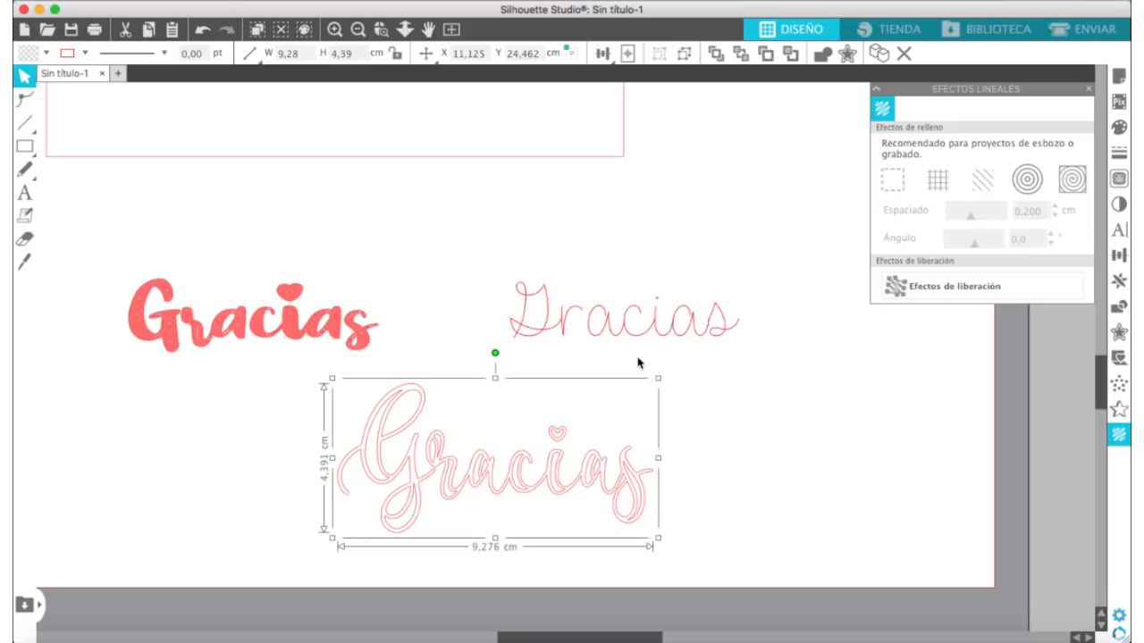
# Step: Try a magenta fill on the grouped Butterline "Gracias" and clear it again
pyautogui.click(1119, 128)
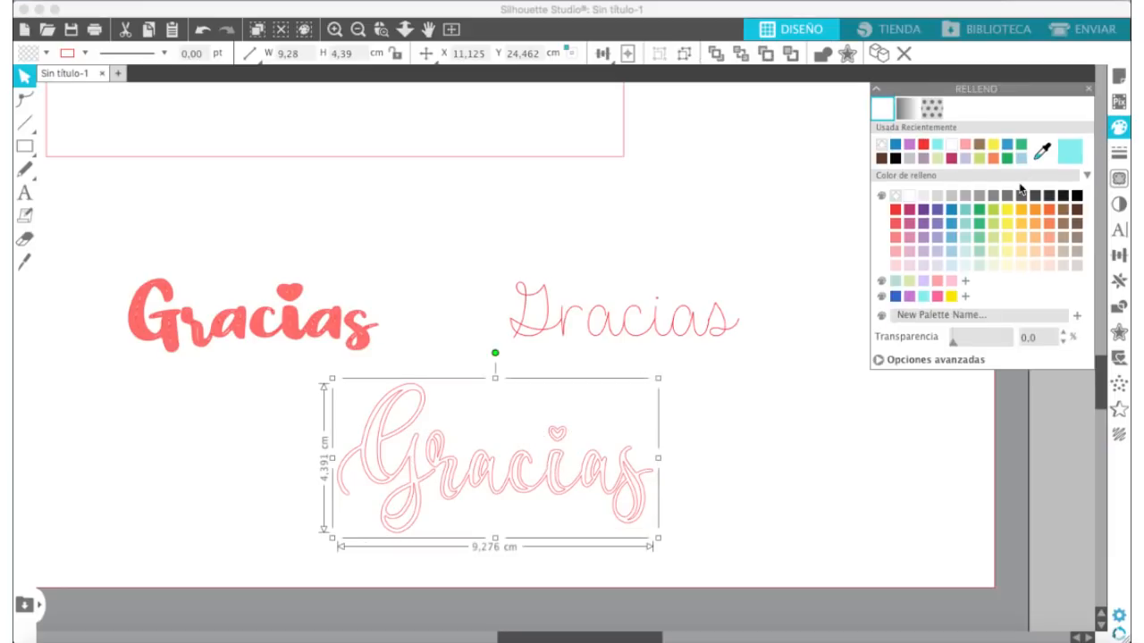
pyautogui.click(908, 209)
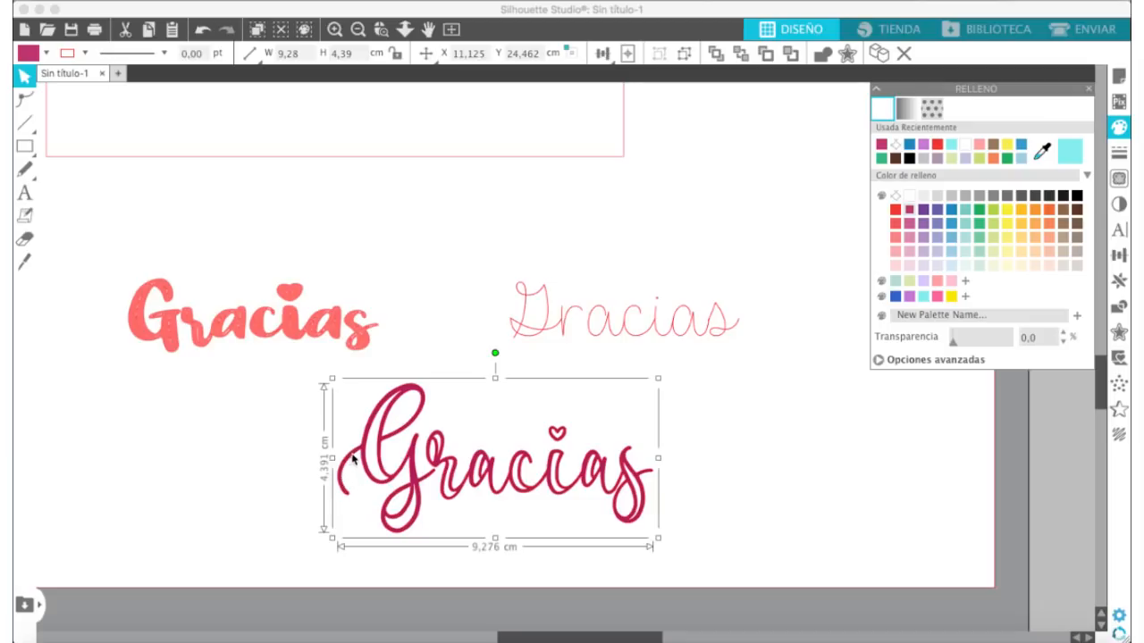
pyautogui.click(903, 195)
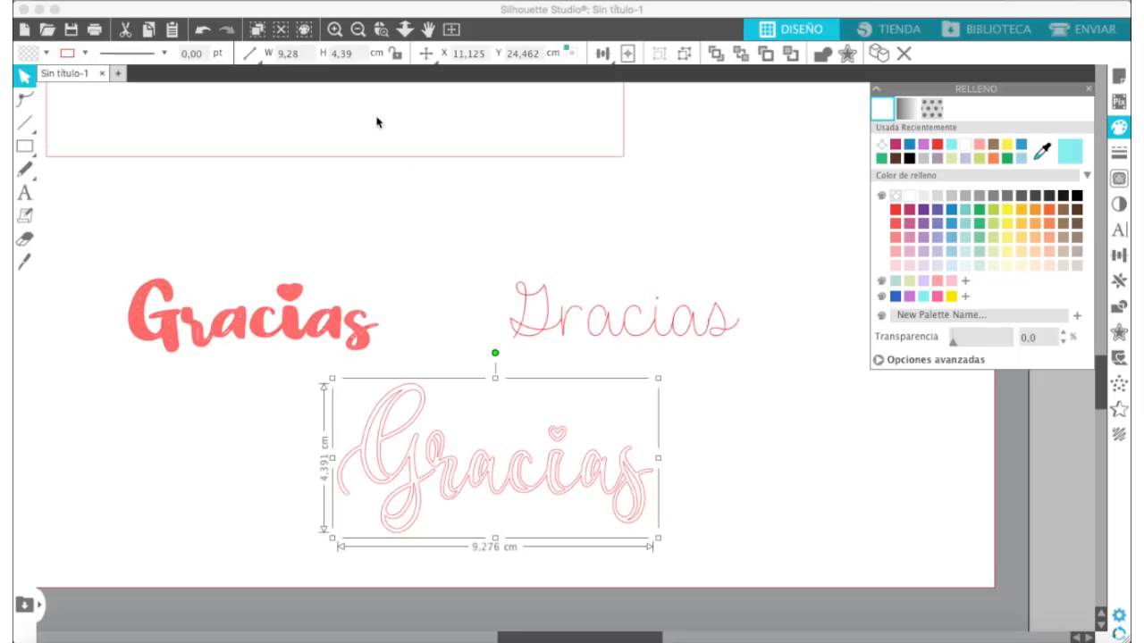
# Step: Check the line-effect settings of the Amilo "Gracias"
pyautogui.moveTo(413, 204); pyautogui.dragTo(60, 409)
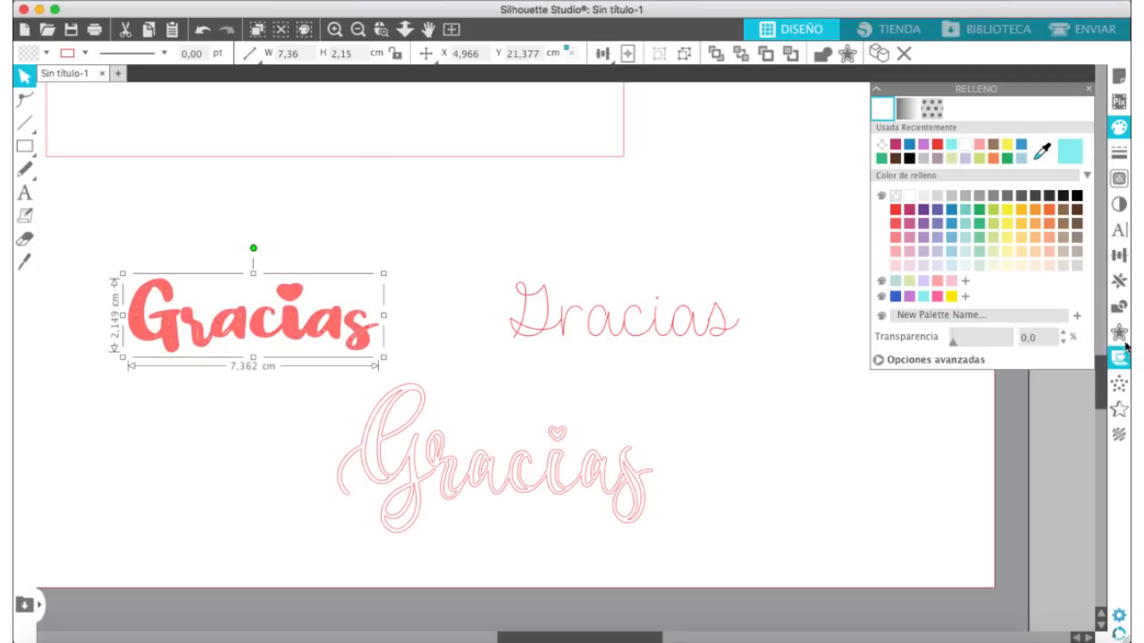
pyautogui.click(1117, 435)
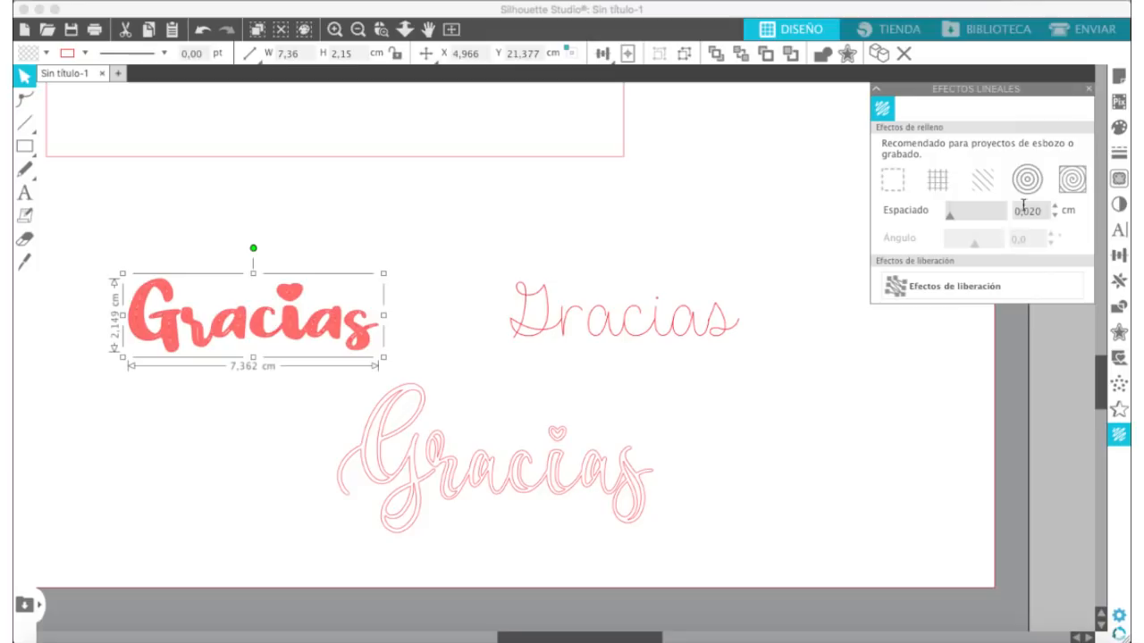
# Step: Move the Butterline "Gracias" into the card rectangle and delete the other two "Gracias" designs below it
pyautogui.click(359, 32)
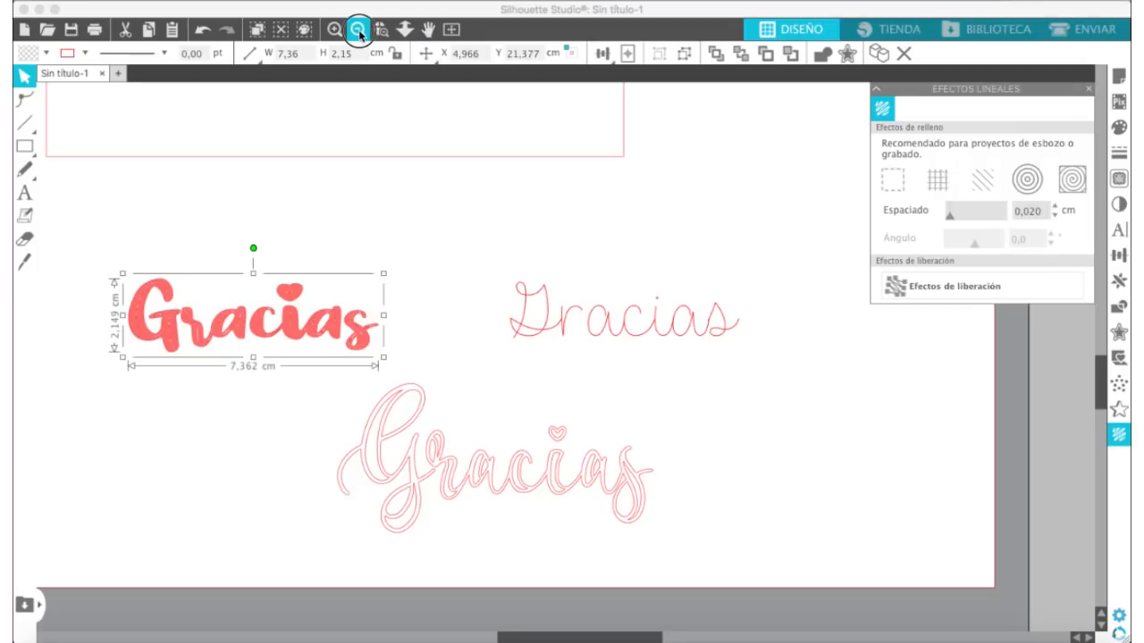
pyautogui.moveTo(575, 411); pyautogui.dragTo(498, 161)
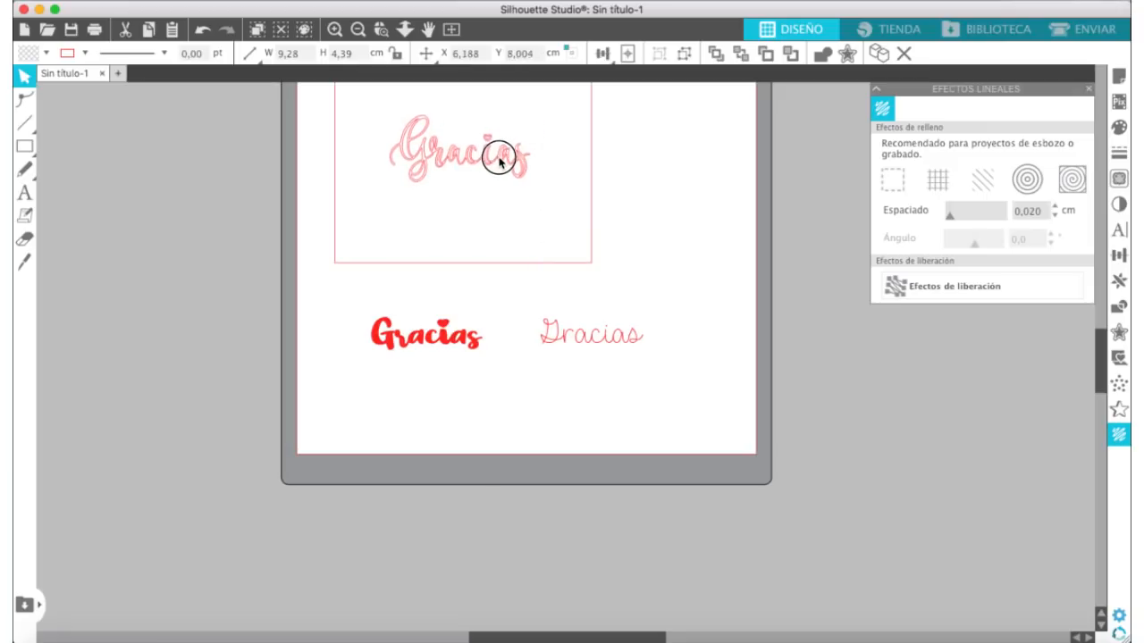
pyautogui.click(499, 161)
pyautogui.scroll(3, 722, 217)
pyautogui.click(506, 240)
pyautogui.moveTo(507, 244); pyautogui.dragTo(504, 248)
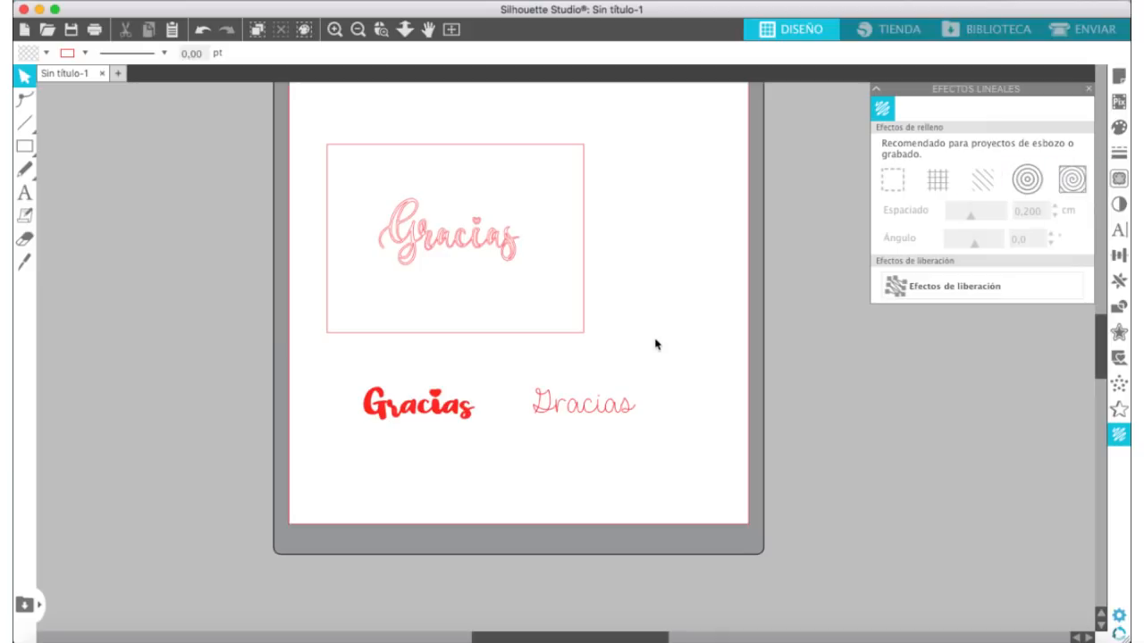
pyautogui.moveTo(684, 348); pyautogui.dragTo(316, 494)
pyautogui.press('Delete')
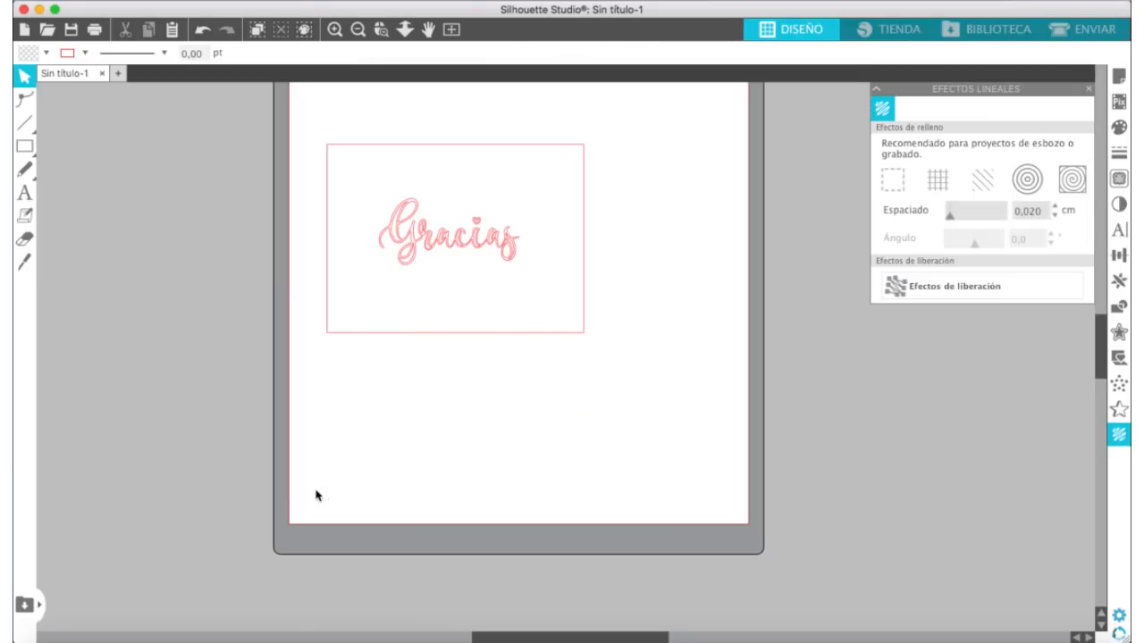
# Step: Center the Butterline "Gracias" group within the 17 × 12.5 cm card rectangle
pyautogui.moveTo(464, 246); pyautogui.dragTo(465, 252)
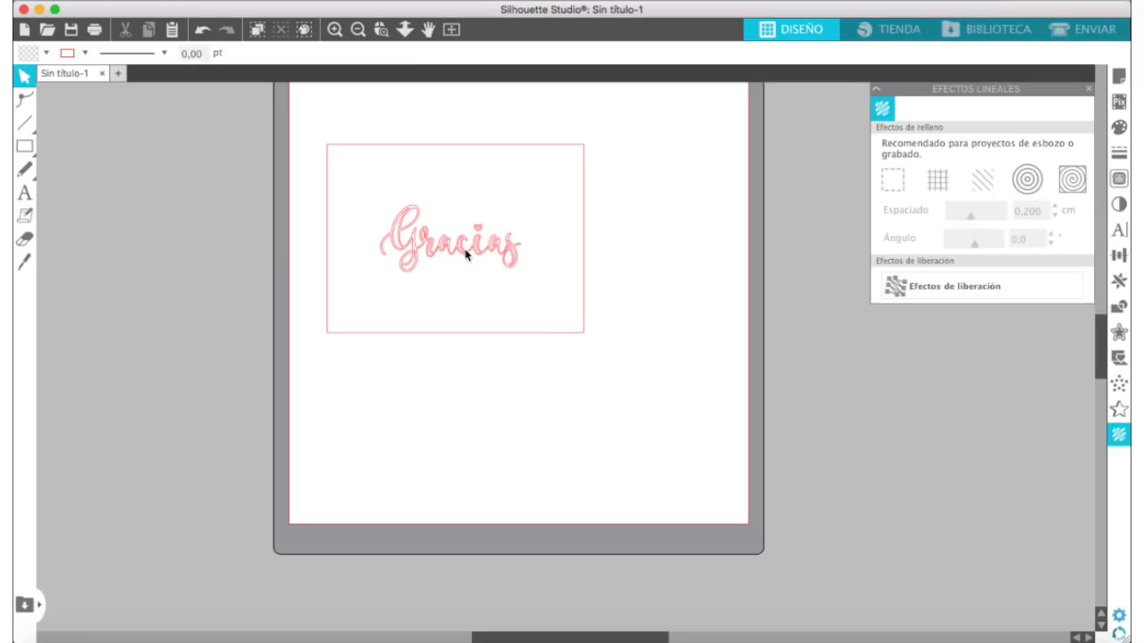
pyautogui.click(335, 29)
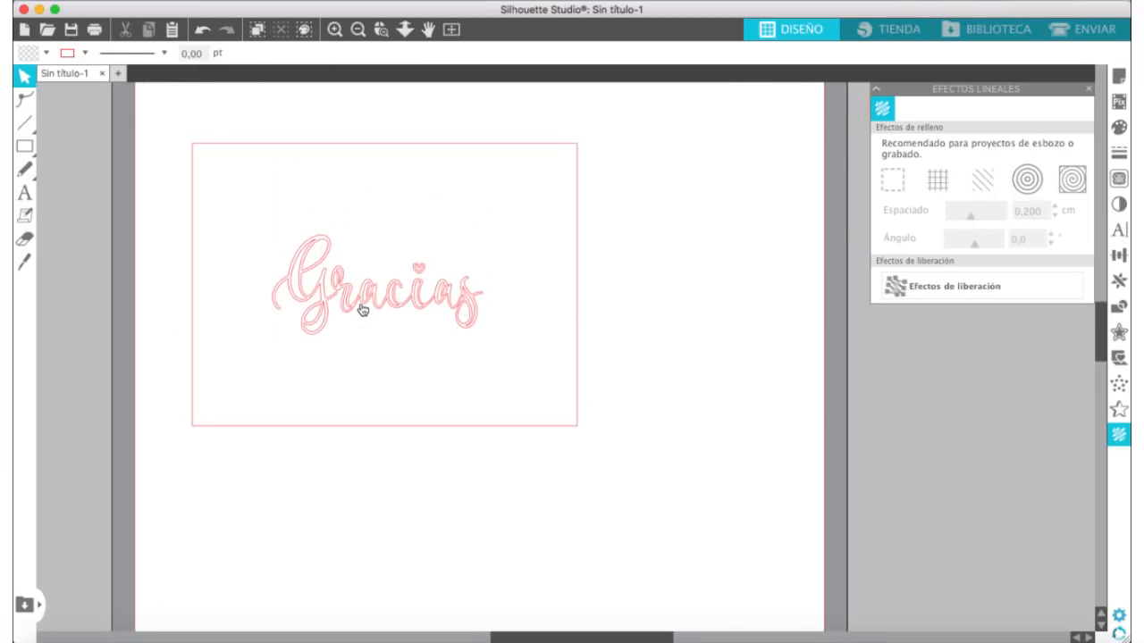
pyautogui.click(363, 310)
pyautogui.click(336, 28)
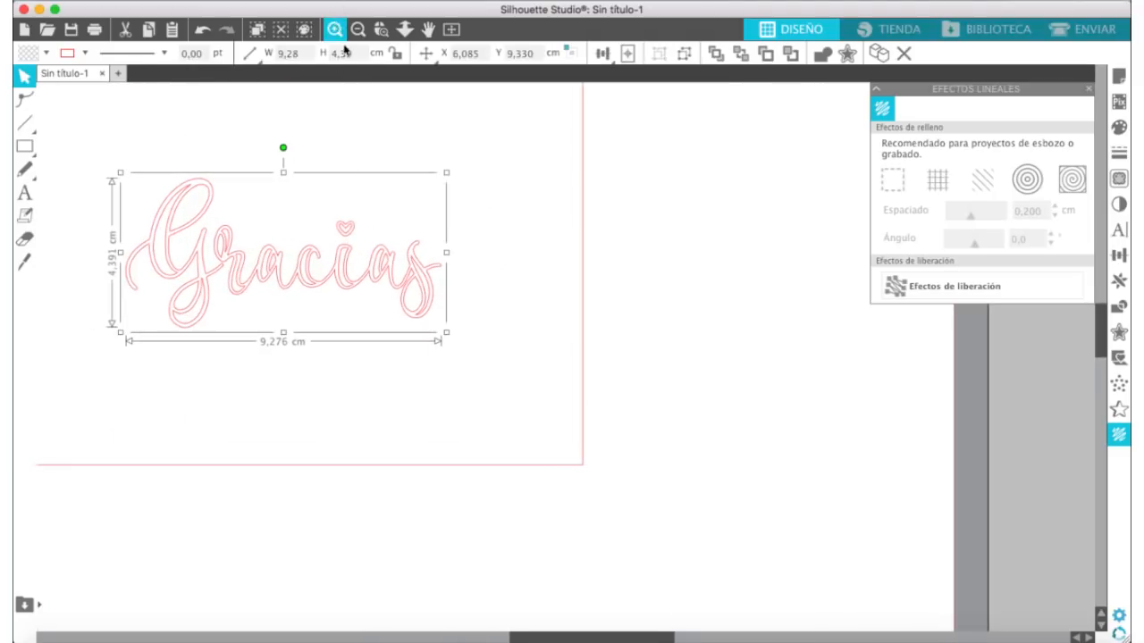
pyautogui.hscroll(-2, 412, 270)
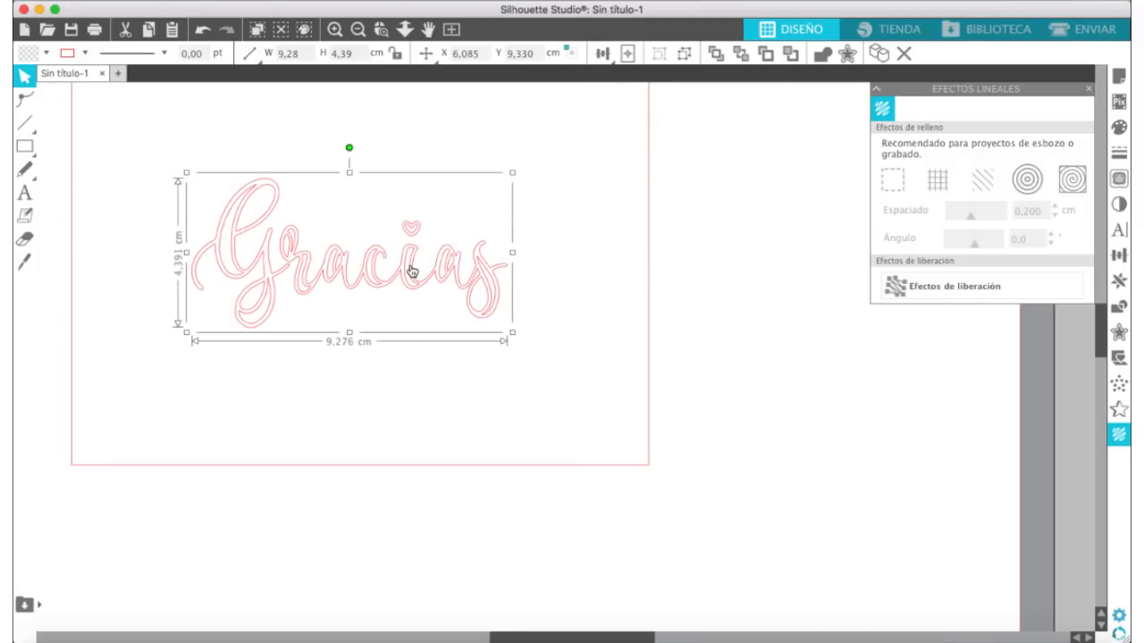
pyautogui.click(357, 29)
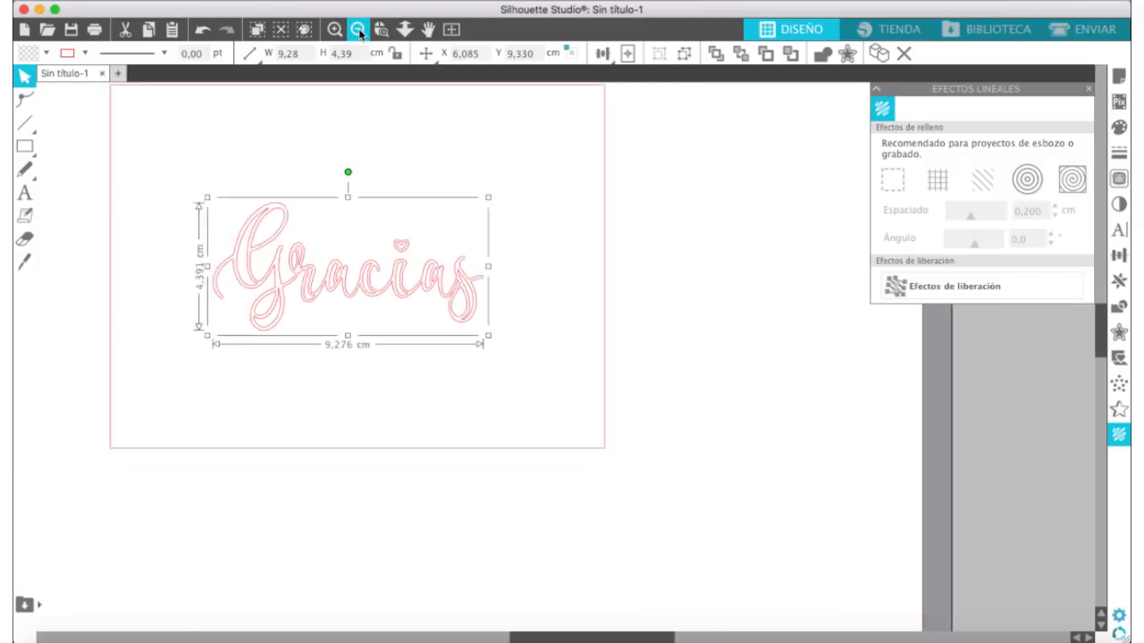
pyautogui.click(359, 32)
pyautogui.click(360, 32)
pyautogui.click(359, 32)
pyautogui.moveTo(698, 139); pyautogui.dragTo(306, 482)
pyautogui.click(608, 56)
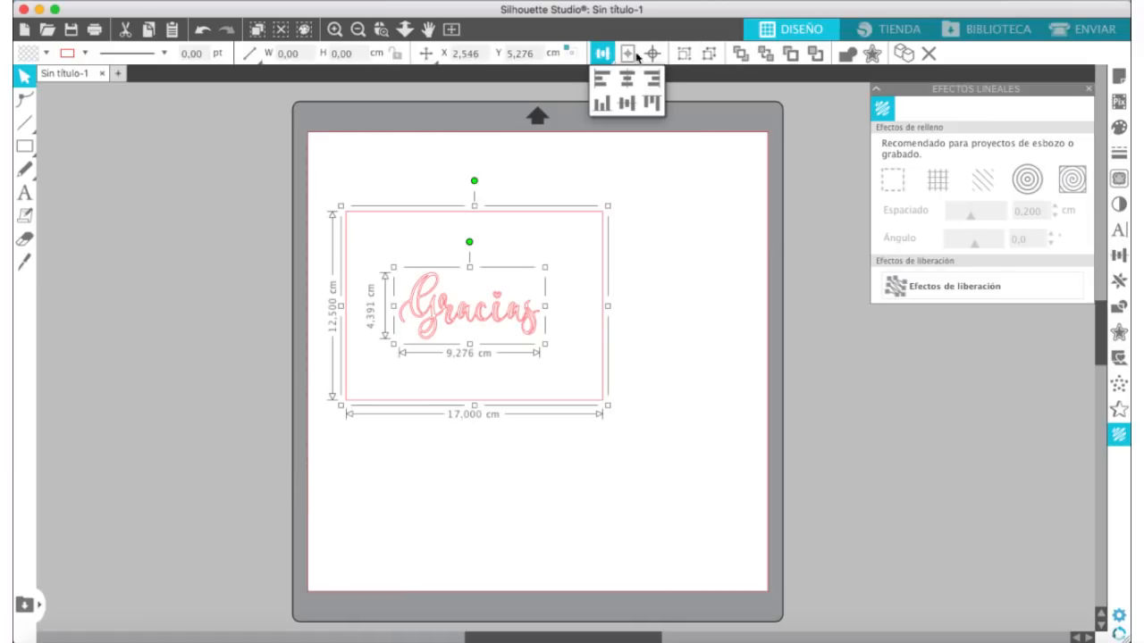
pyautogui.click(652, 53)
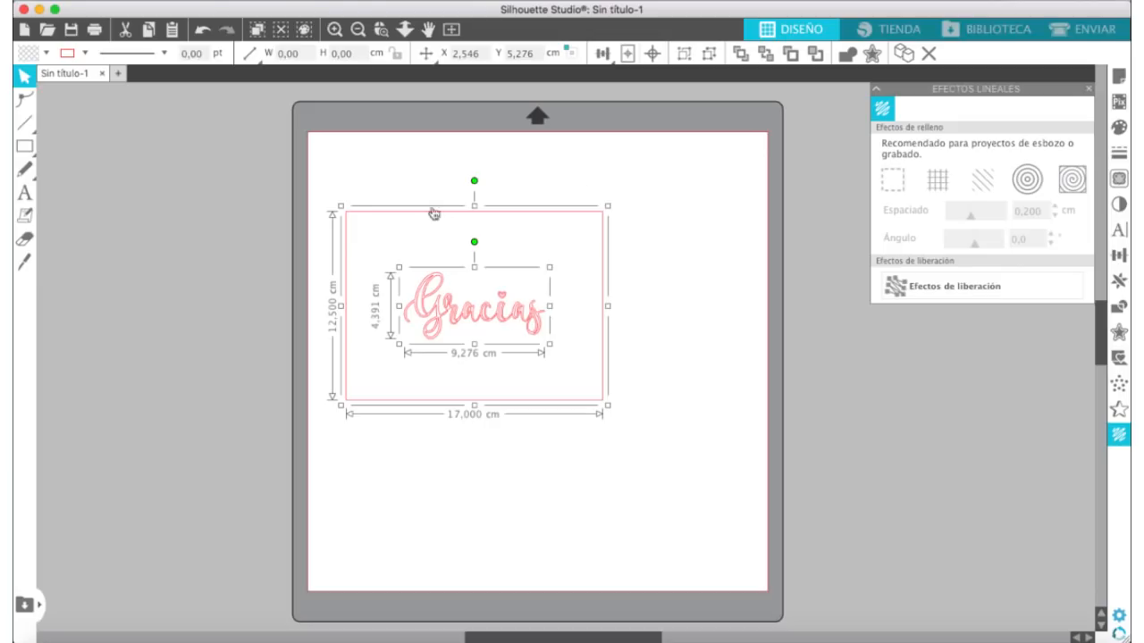
pyautogui.click(754, 239)
# Step: Fill the Butterline "Gracias" with the concentric line effect at 0.02 cm spacing and close the line-effect settings
pyautogui.click(518, 332)
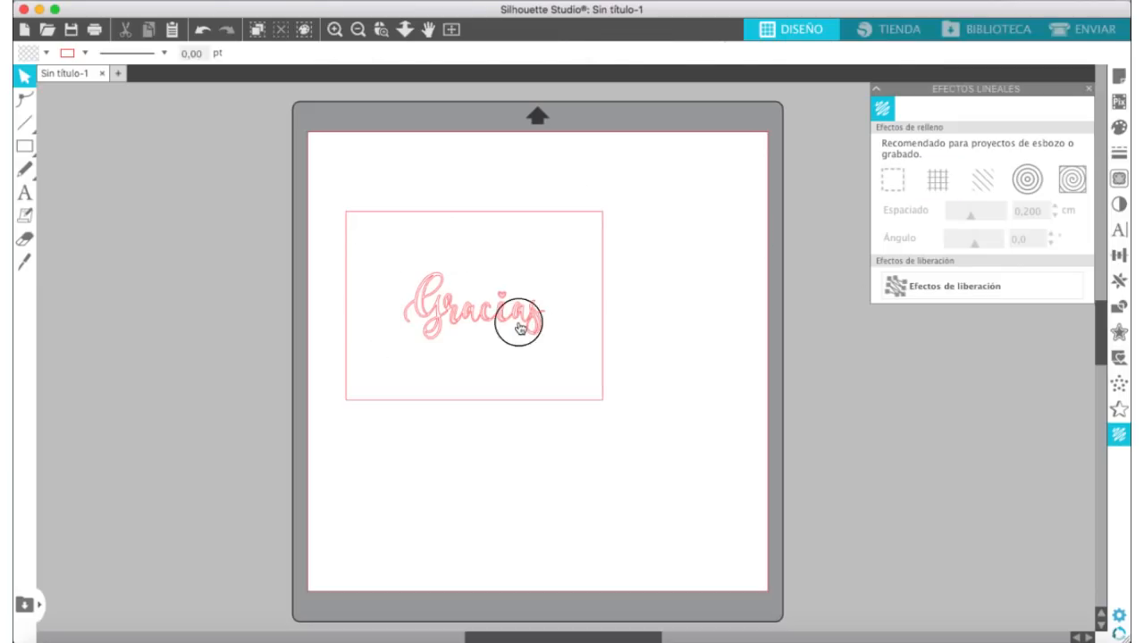
pyautogui.click(1027, 182)
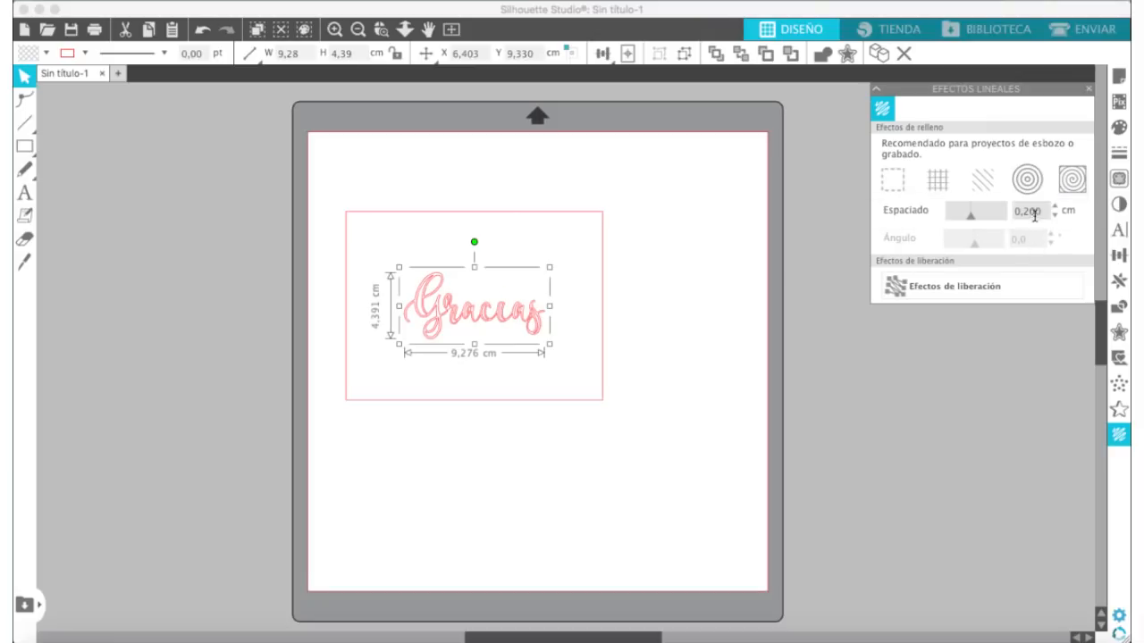
pyautogui.click(1027, 210)
pyautogui.press('BackSpace')
pyautogui.press('BackSpace')
pyautogui.press('BackSpace')
pyautogui.write('02')
pyautogui.press('Return')
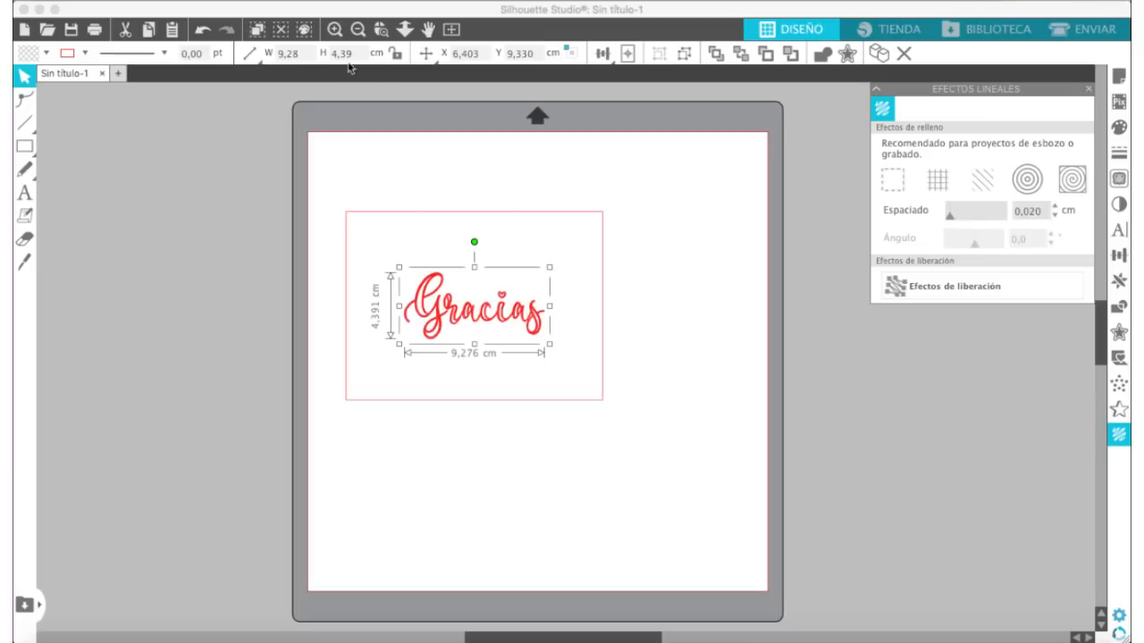
pyautogui.click(333, 30)
pyautogui.click(334, 29)
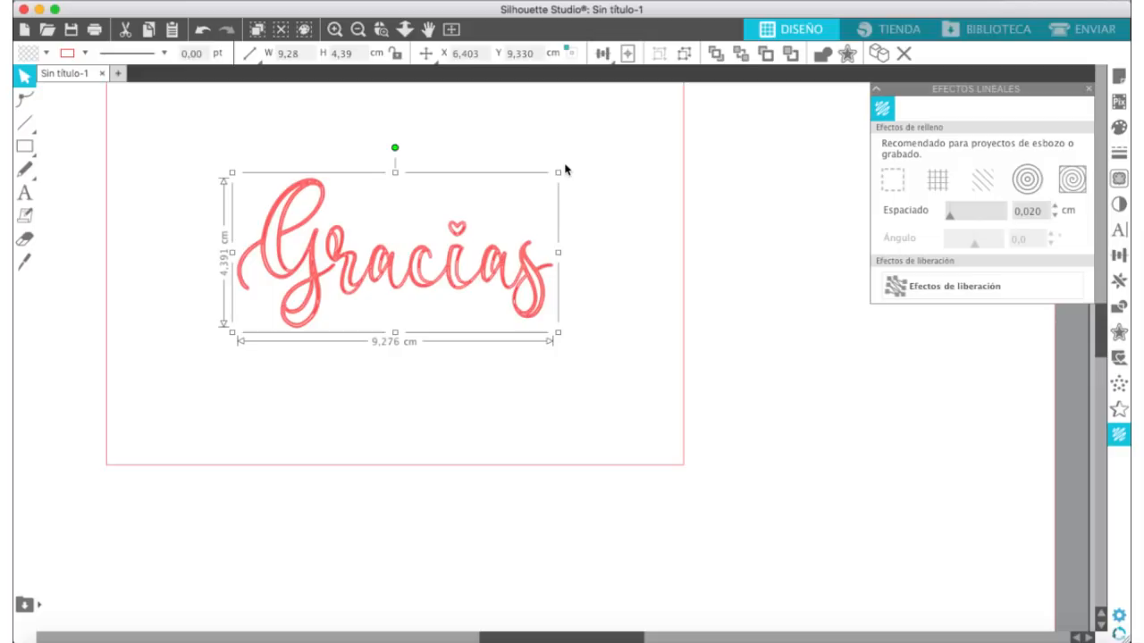
pyautogui.click(357, 30)
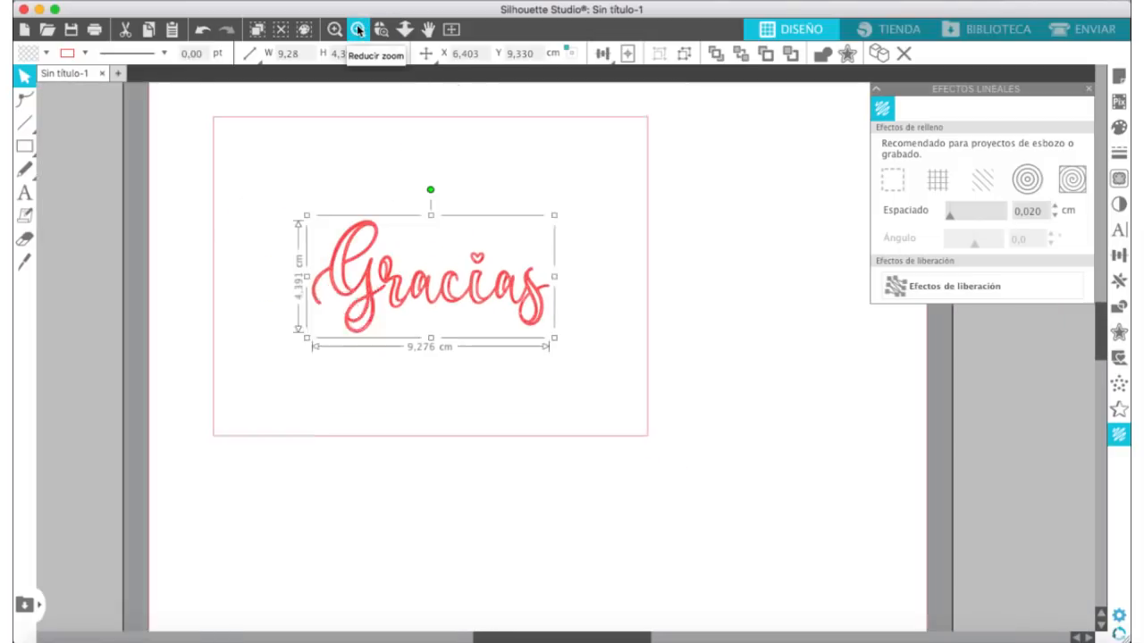
pyautogui.click(357, 29)
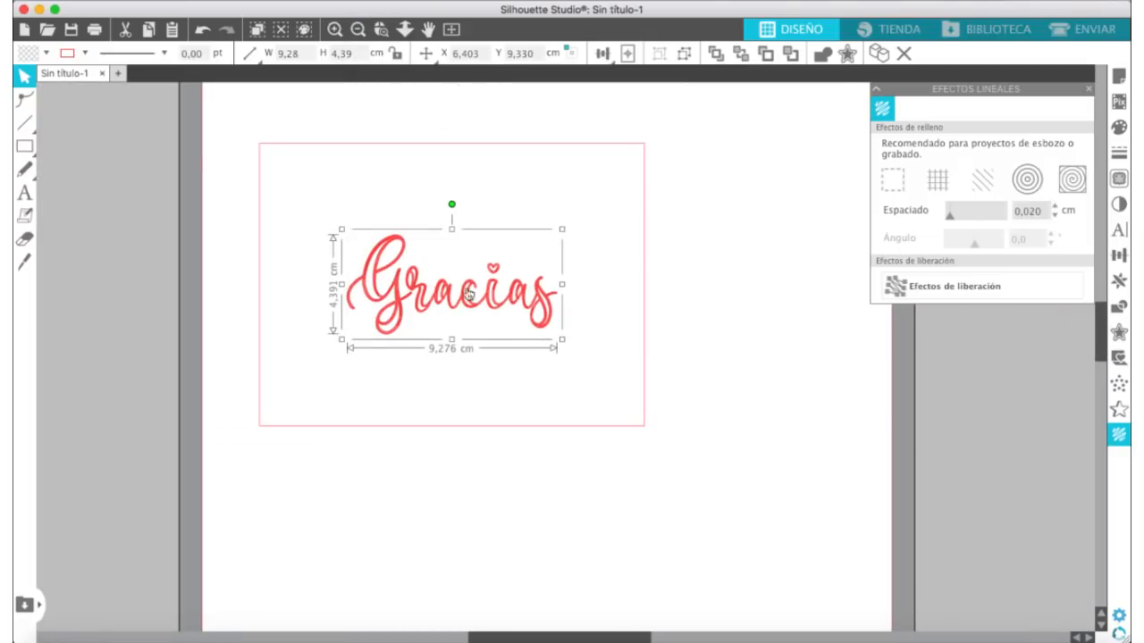
pyautogui.click(1088, 88)
# Step: In the send setup, assign Esbozar to the "Gracias" lettering and Sin boceto to the card rectangle
pyautogui.click(1107, 32)
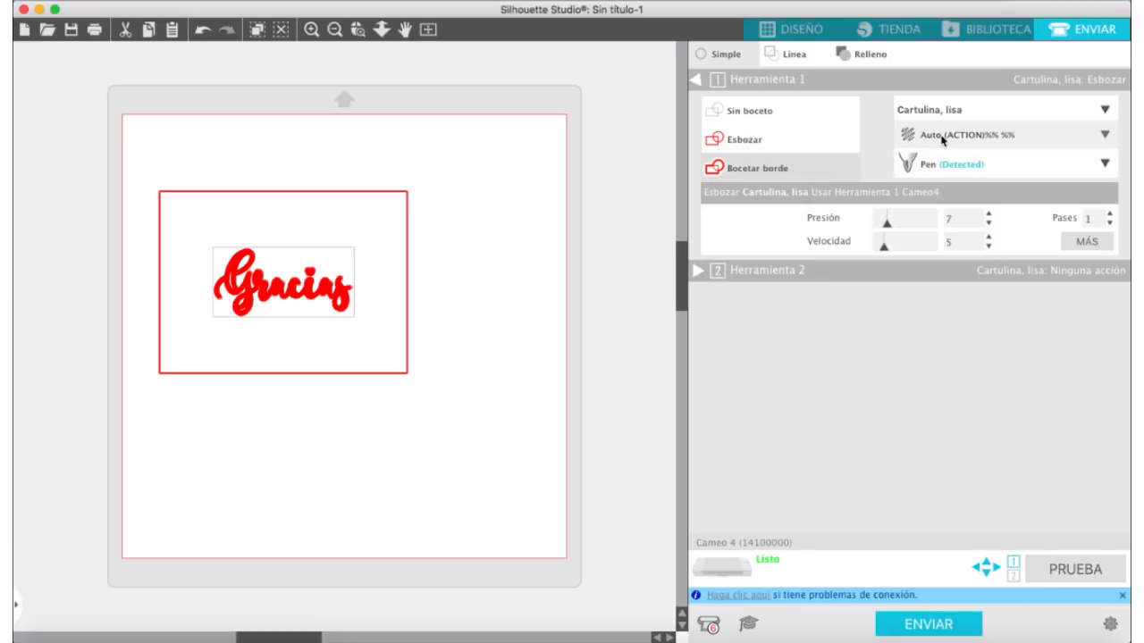
pyautogui.click(1105, 134)
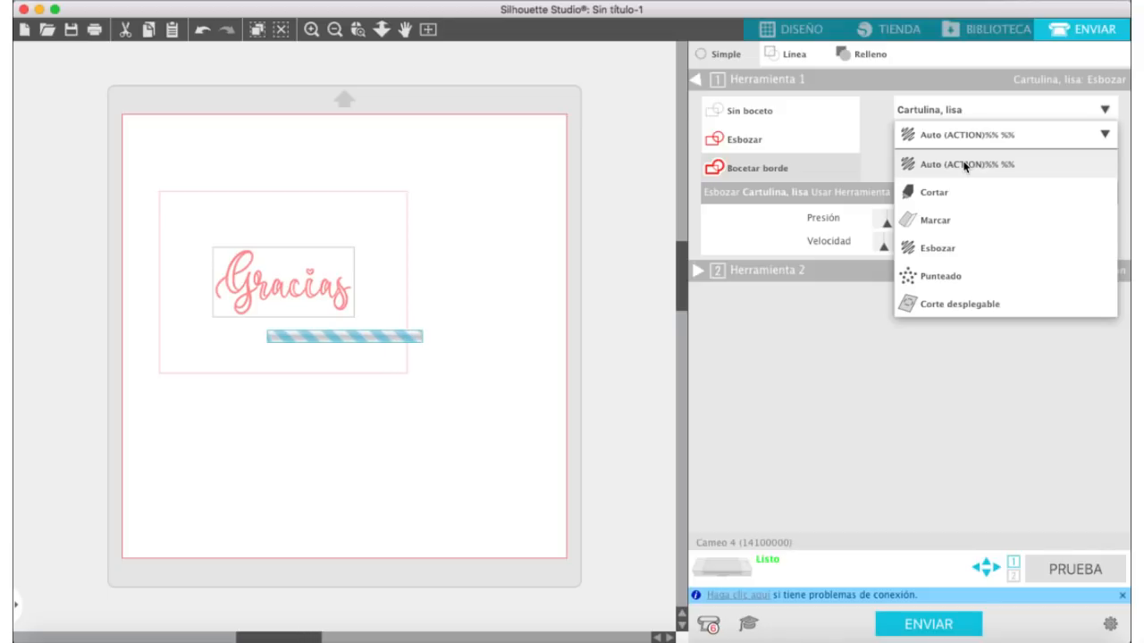
pyautogui.click(807, 376)
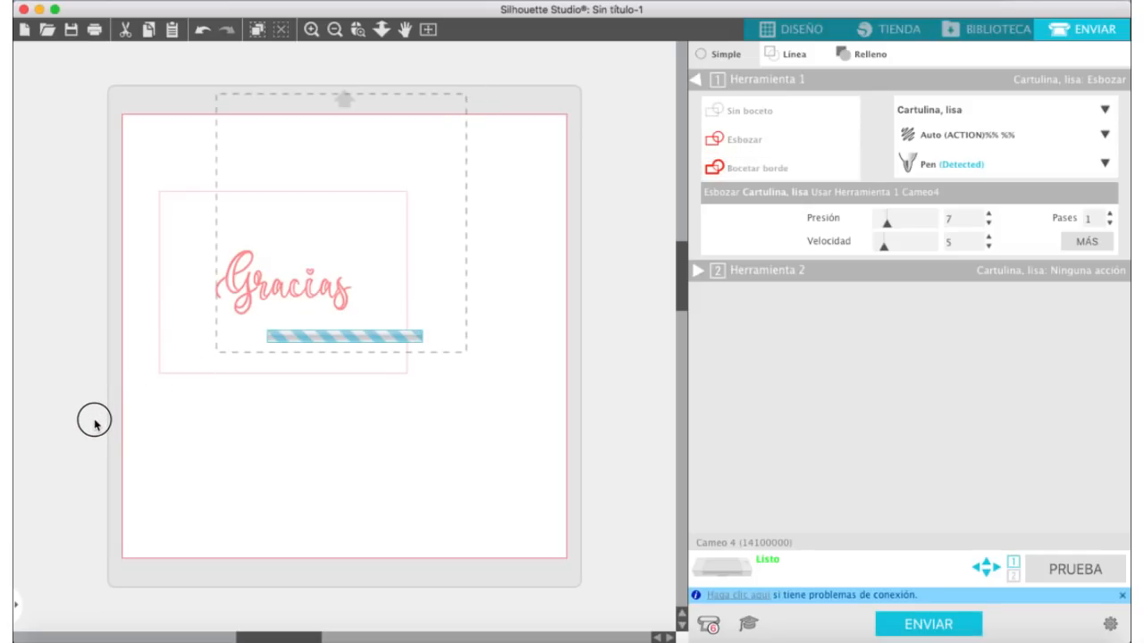
pyautogui.moveTo(95, 421); pyautogui.dragTo(94, 421)
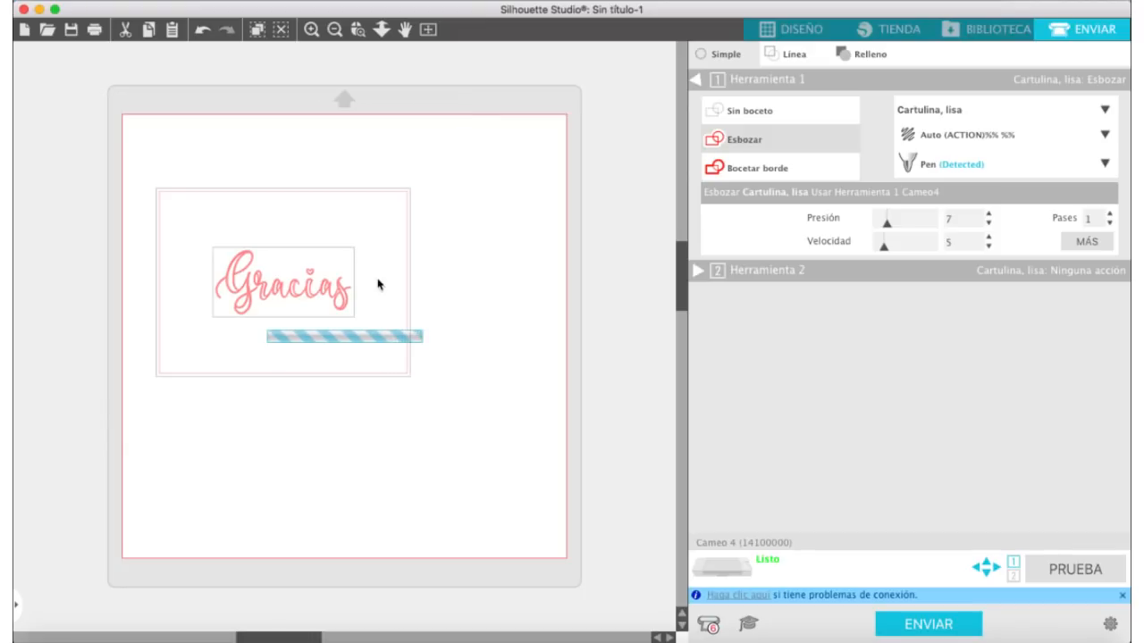
pyautogui.click(738, 145)
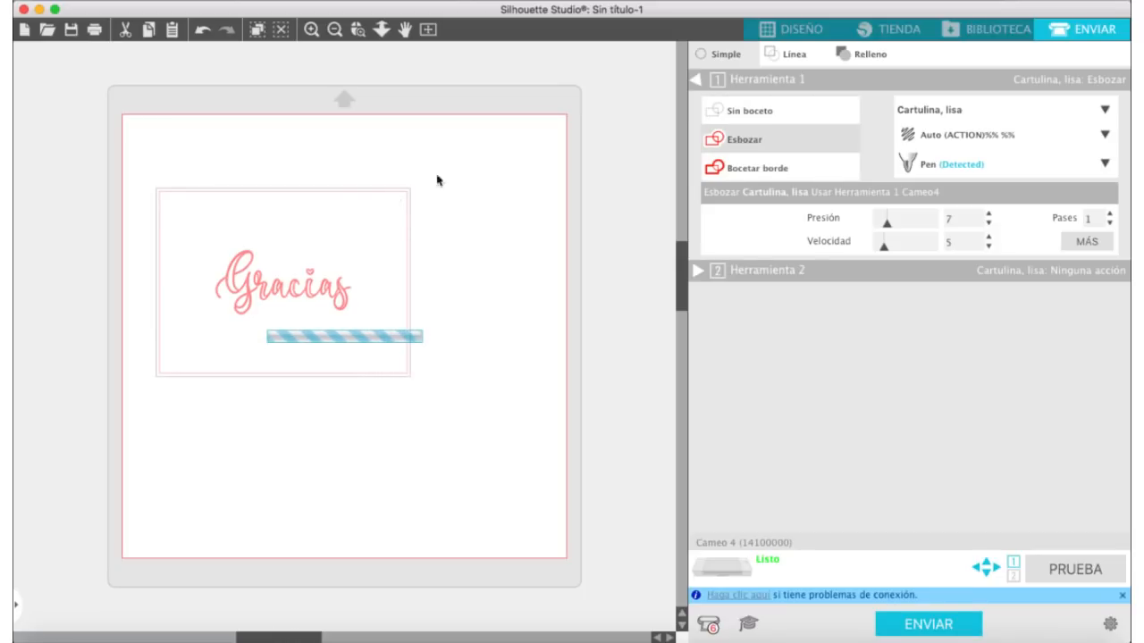
pyautogui.click(722, 117)
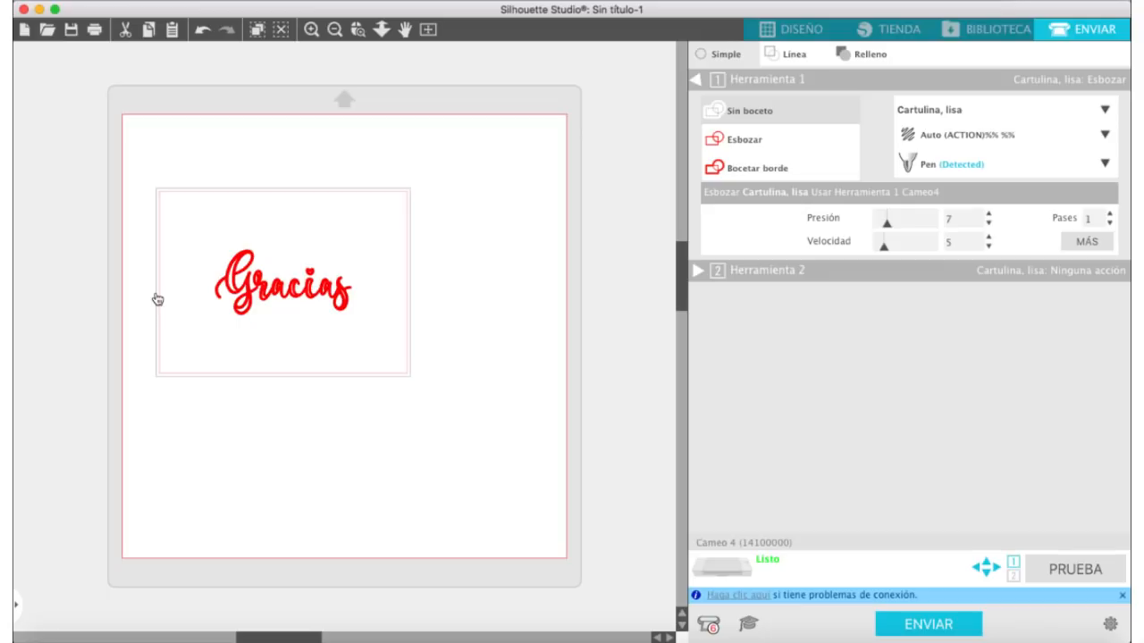
# Step: Set the "Gracias" sketch pressure to 2 and speed to 4, and send the job to the Cameo 4
pyautogui.click(281, 289)
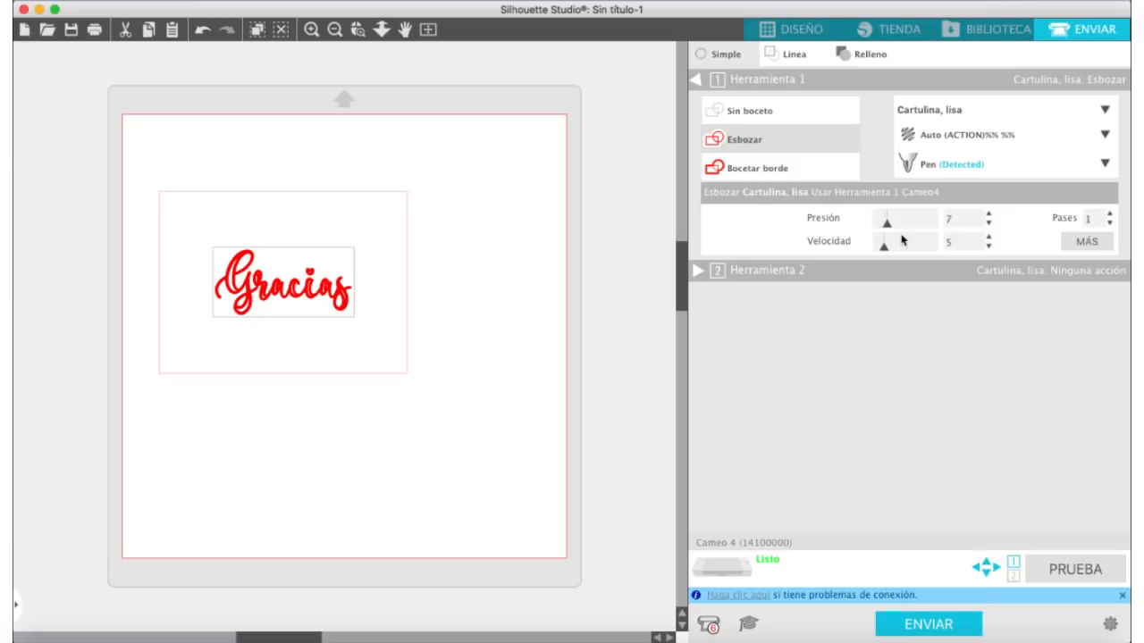
pyautogui.moveTo(886, 224); pyautogui.dragTo(878, 227)
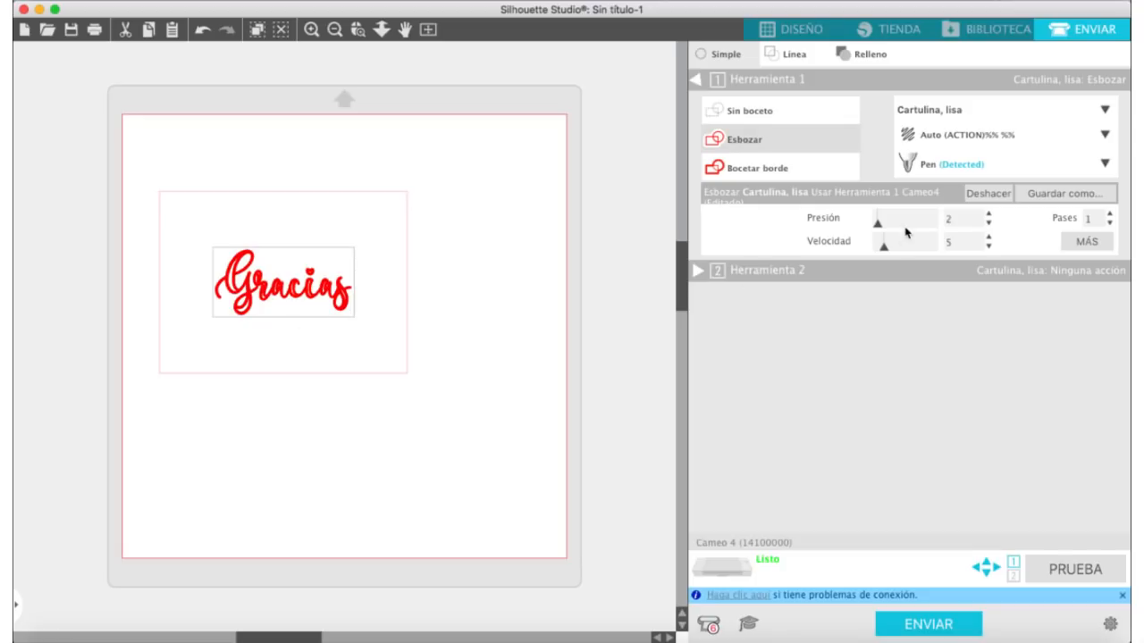
pyautogui.click(988, 248)
pyautogui.click(927, 623)
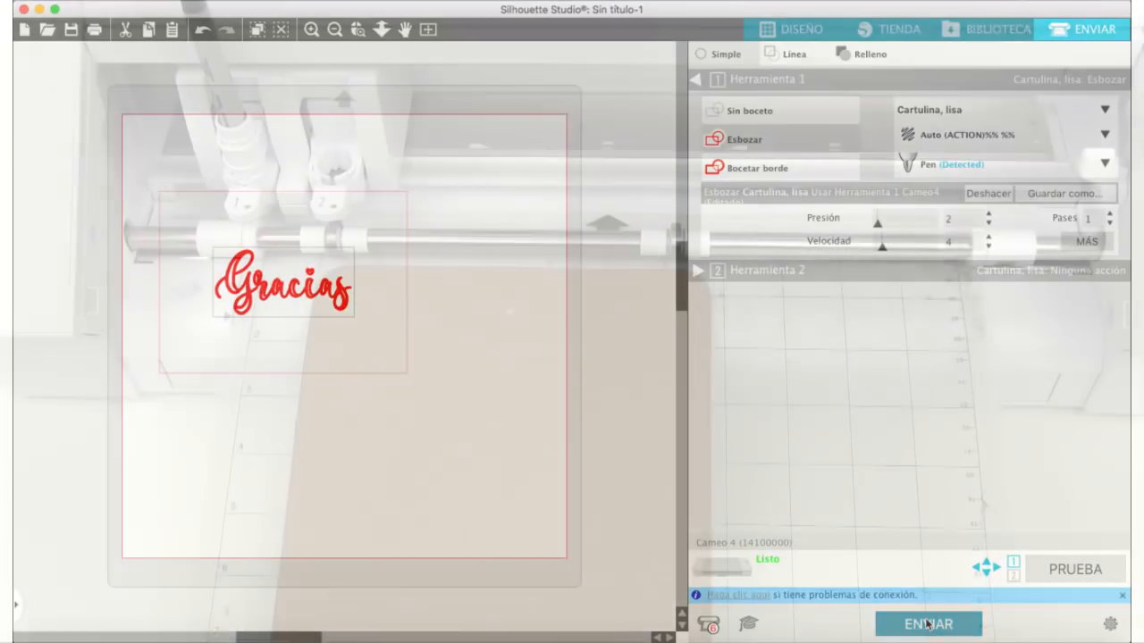